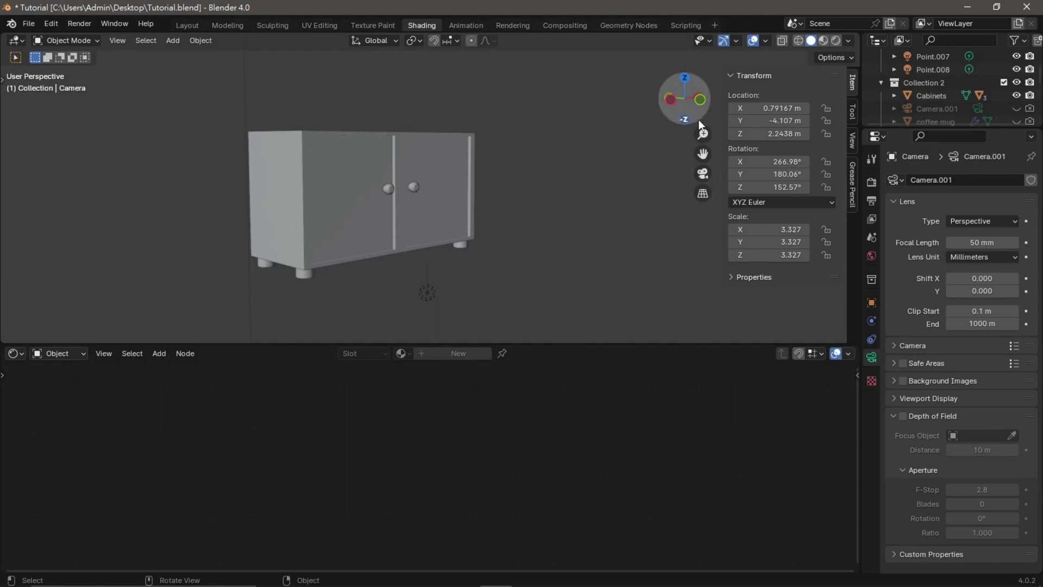
# Check the render and world settings and switch the 3D viewport to rendered shading
pyautogui.click(871, 182)
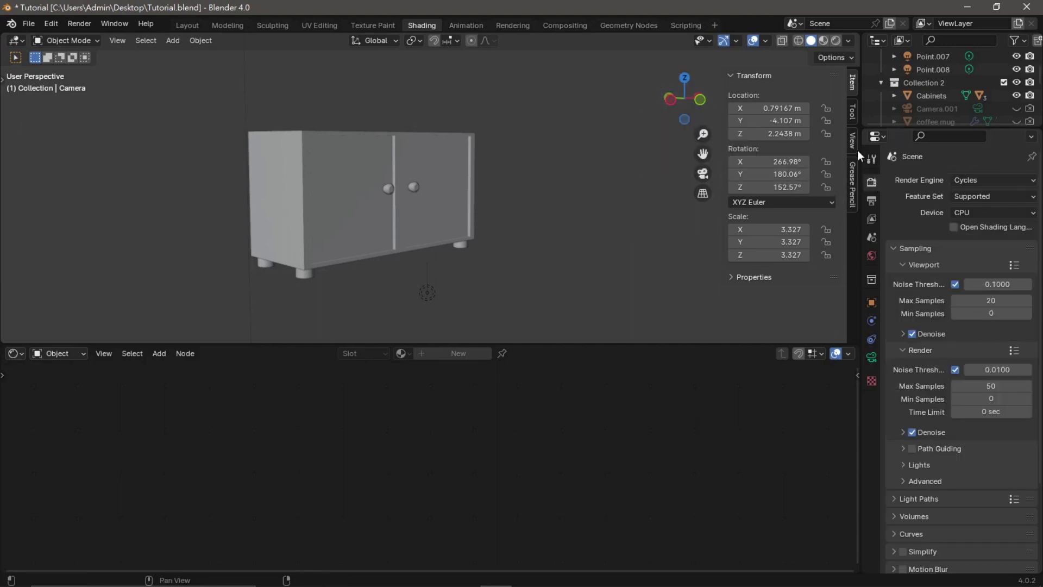
pyautogui.click(872, 256)
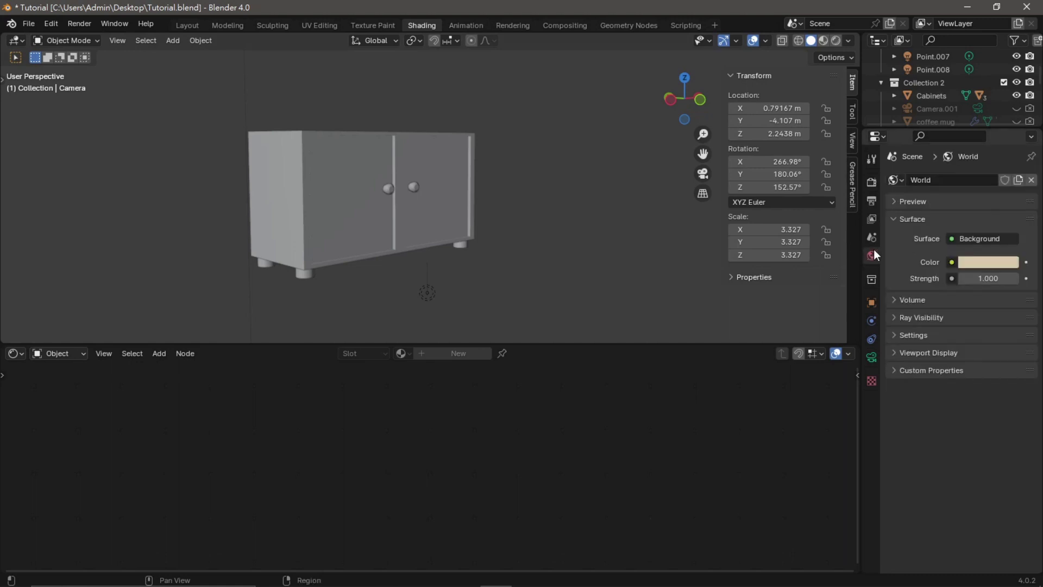
pyautogui.click(872, 182)
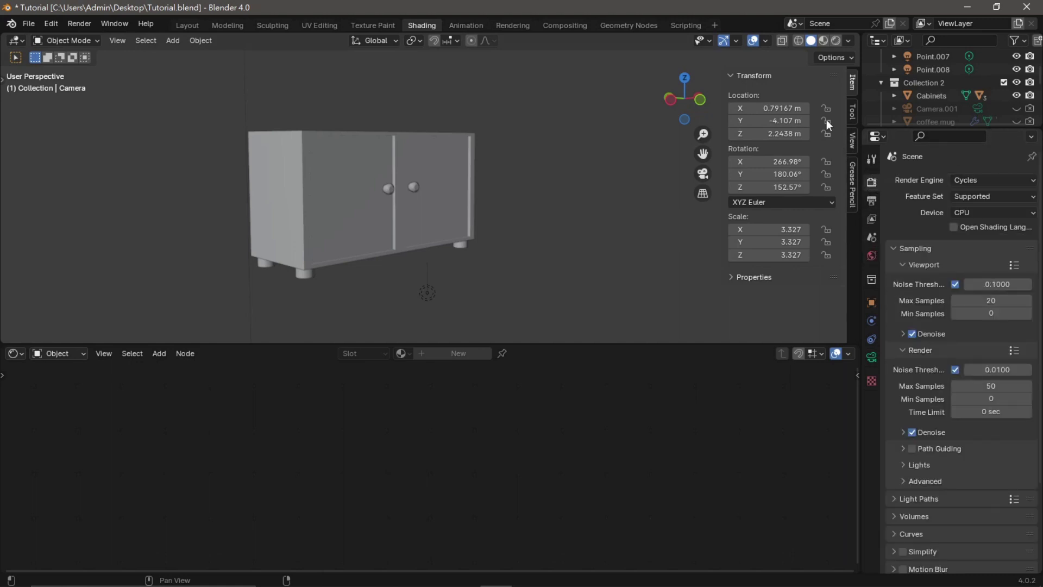
pyautogui.click(838, 41)
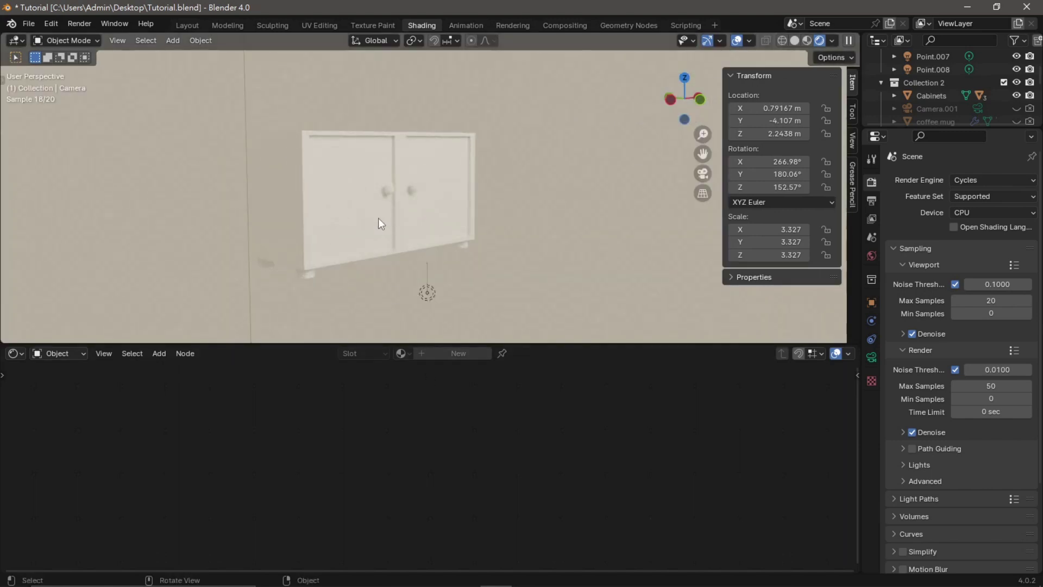
# Give the cabinet a new material and connect a new Color Ramp node's Color output to the Principled BSDF's Base Color
pyautogui.click(405, 176)
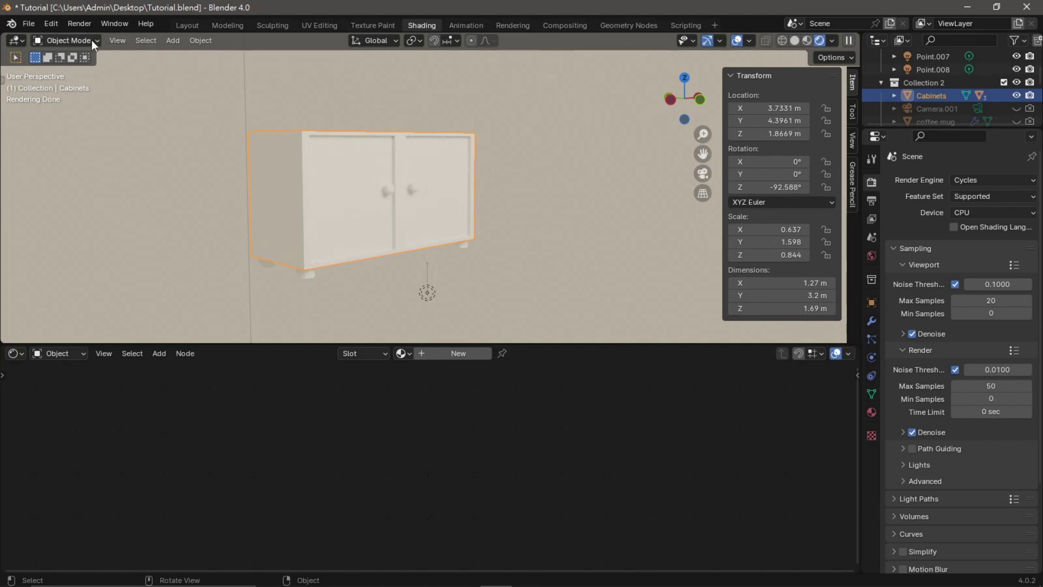
pyautogui.click(426, 354)
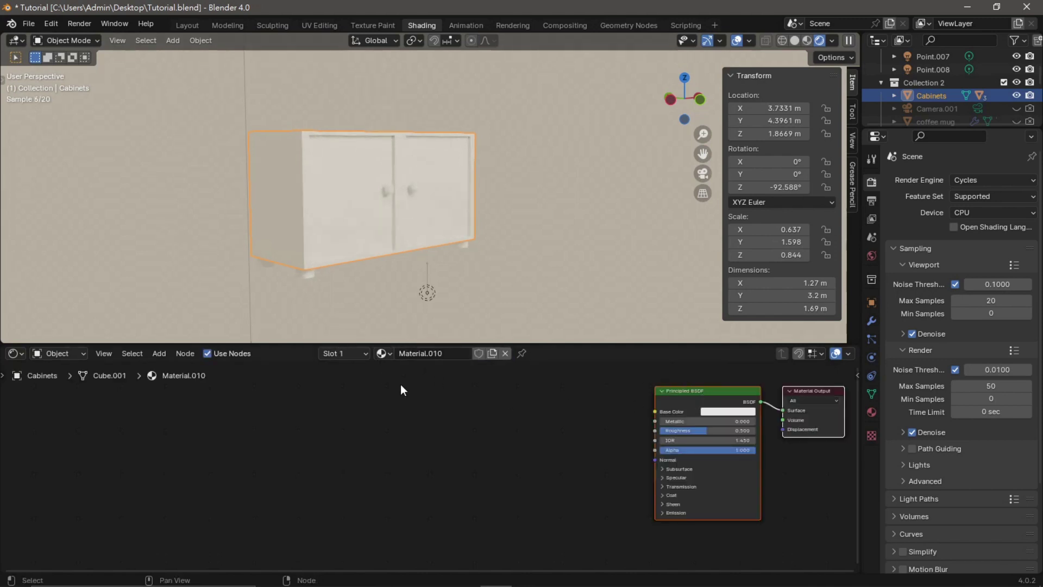
pyautogui.click(160, 352)
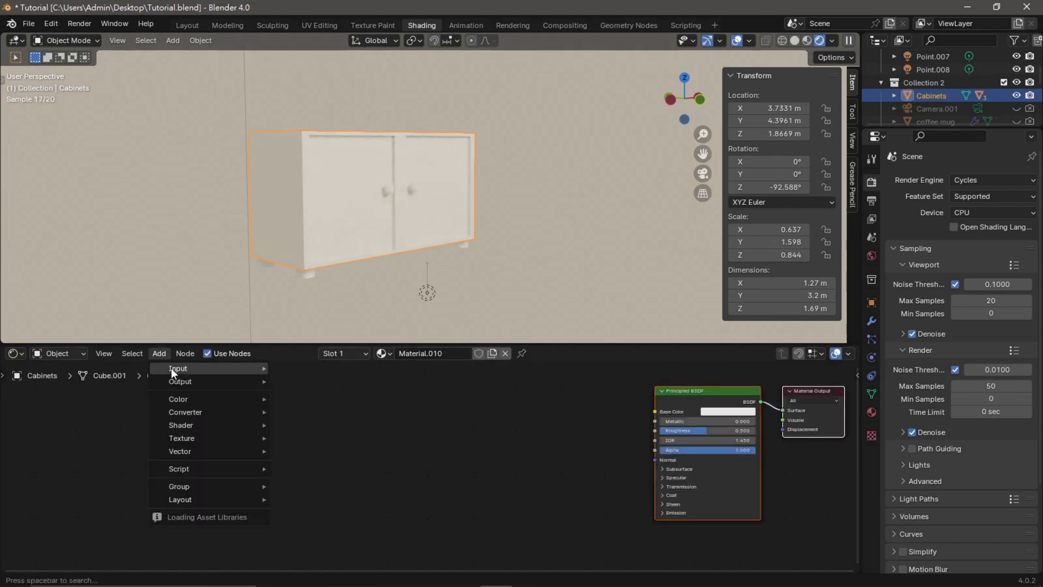
pyautogui.moveTo(201, 409)
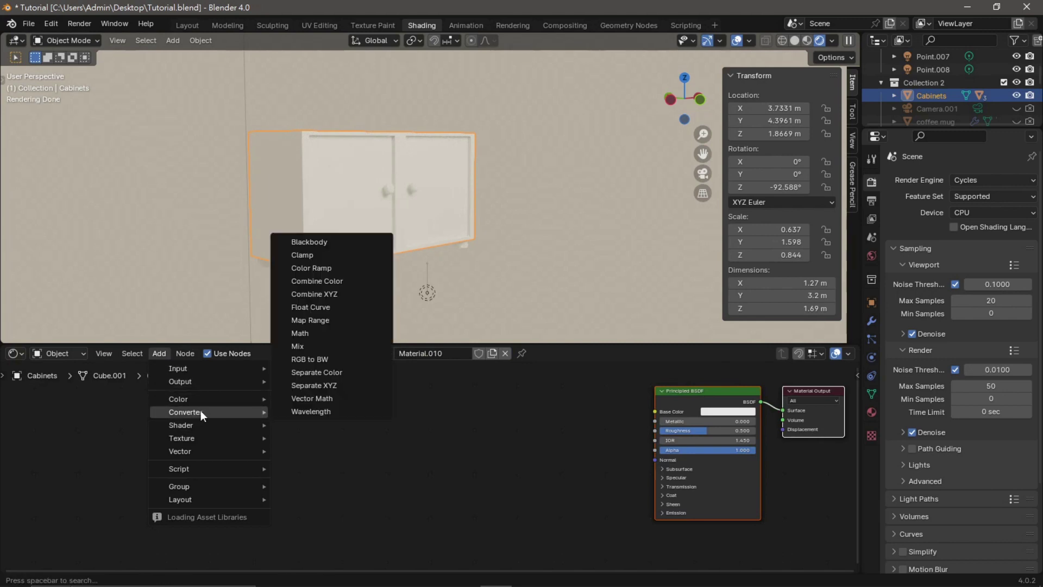
pyautogui.click(335, 268)
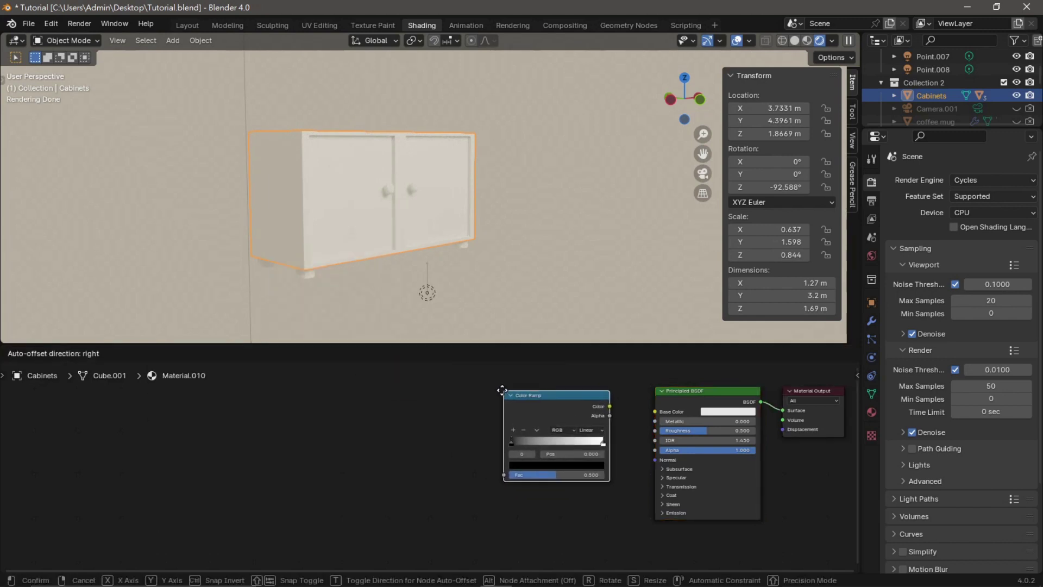
pyautogui.click(522, 404)
pyautogui.moveTo(608, 405); pyautogui.dragTo(655, 411)
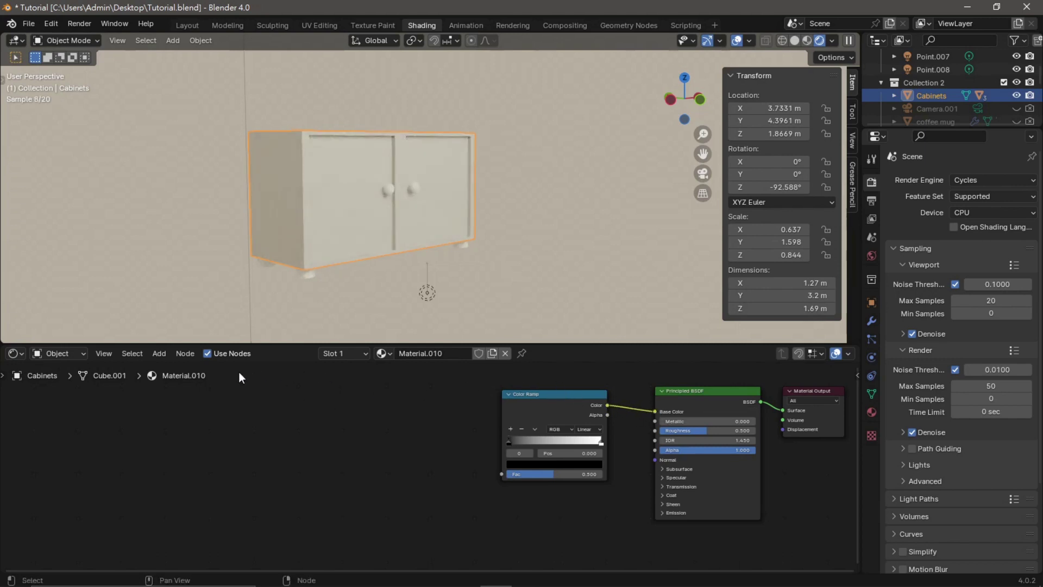
# Add a Noise Texture node before the Color Ramp and connect its Fac output to the ramp's Fac input
pyautogui.click(160, 353)
pyautogui.moveTo(191, 403)
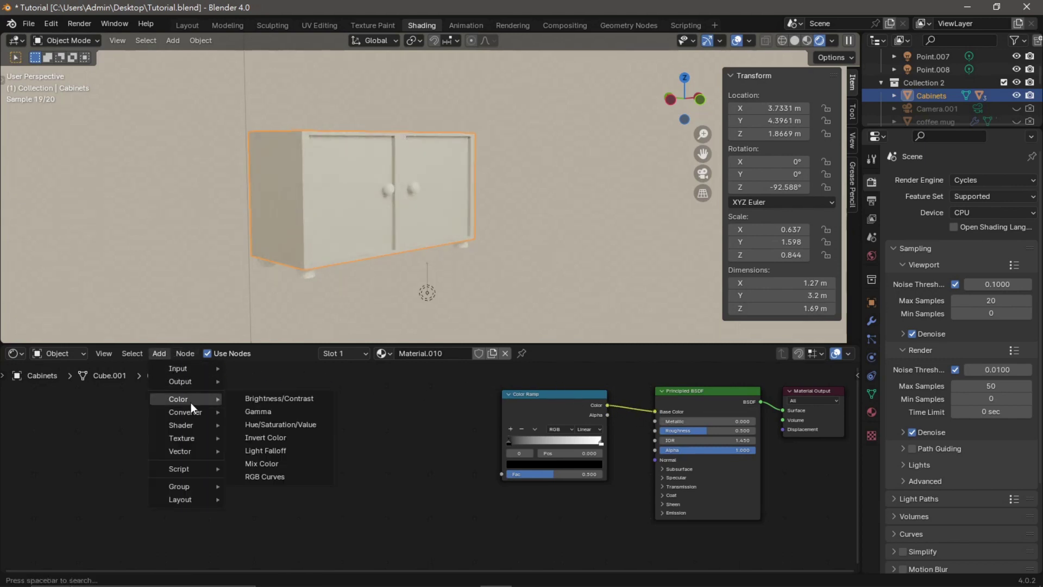
pyautogui.moveTo(191, 451)
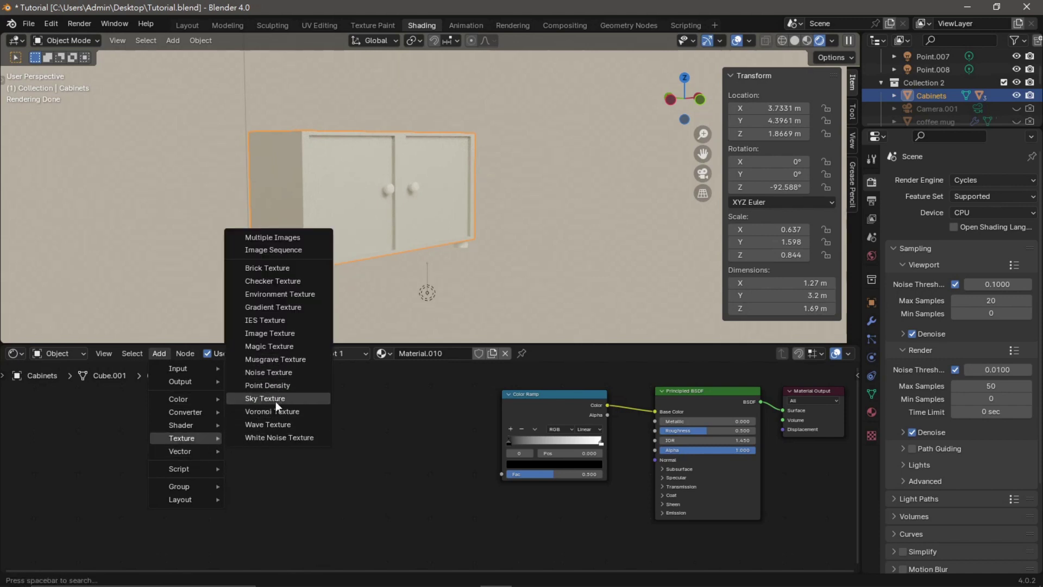
pyautogui.click(278, 374)
pyautogui.click(394, 408)
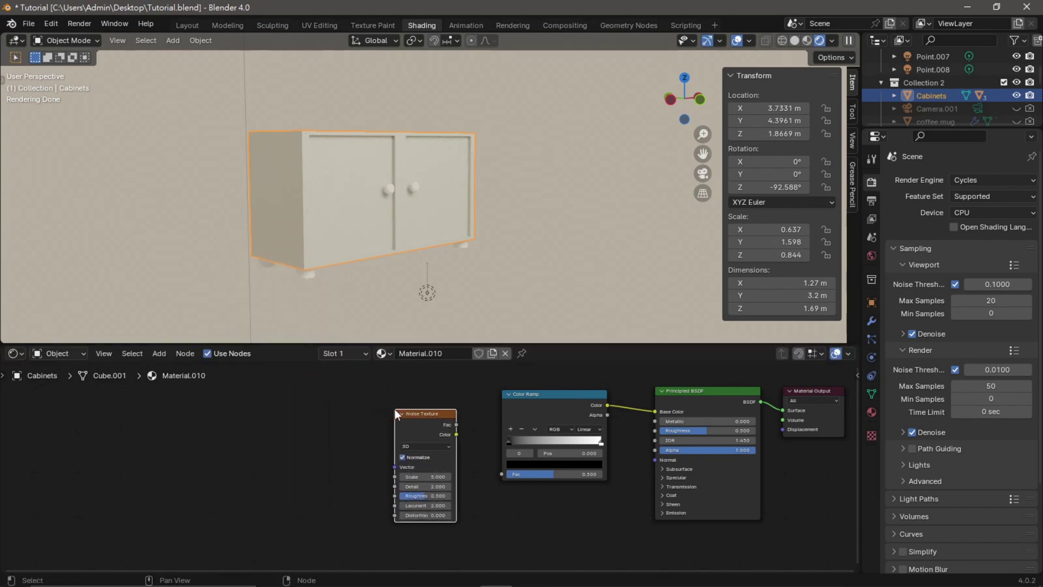
pyautogui.moveTo(455, 425); pyautogui.dragTo(501, 474)
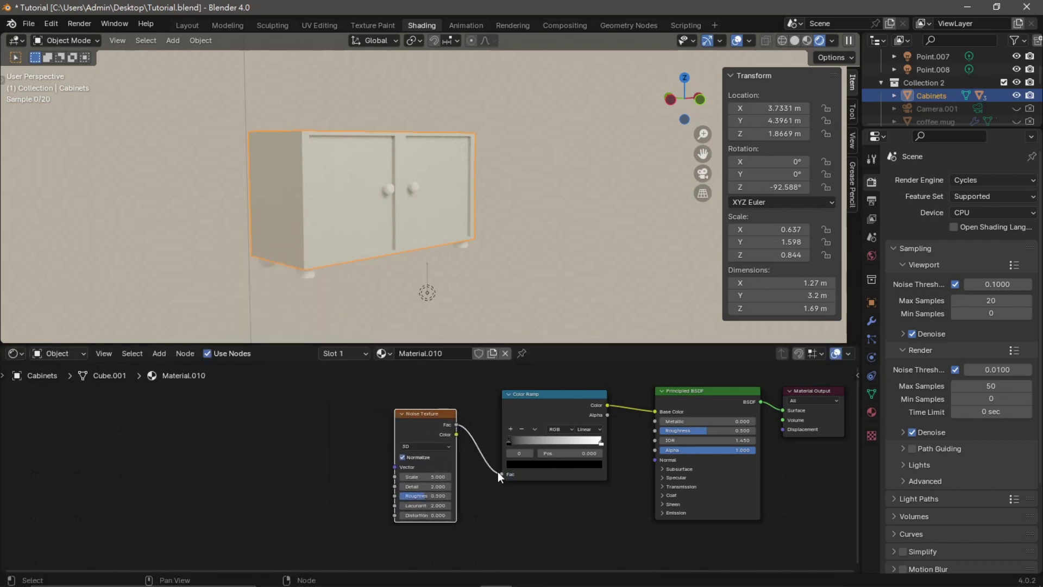
# Add a Voronoi Texture node before the Noise Texture and connect its Distance output to the noise's Vector input
pyautogui.click(159, 352)
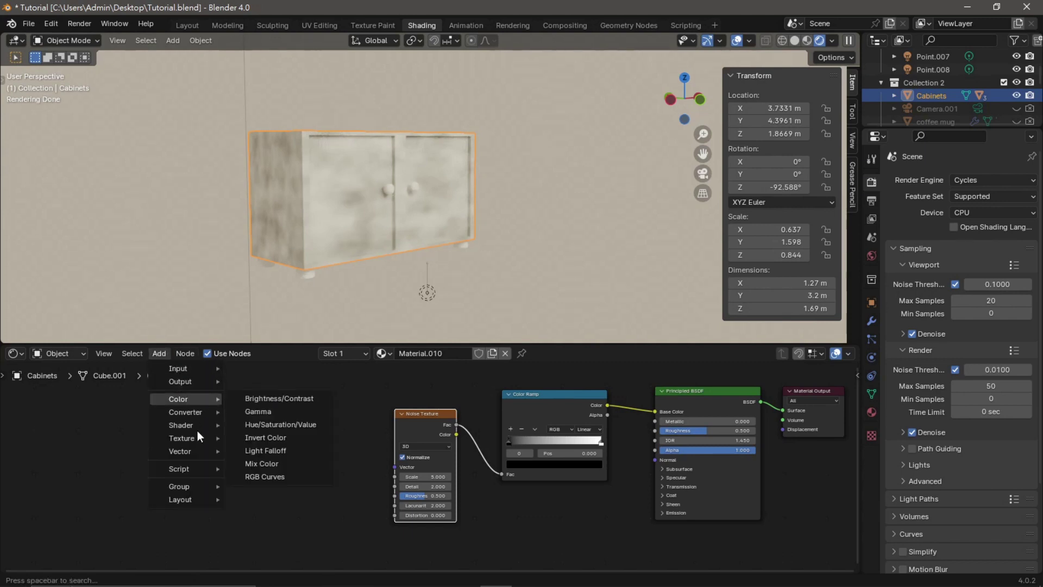
pyautogui.moveTo(196, 438)
pyautogui.click(264, 411)
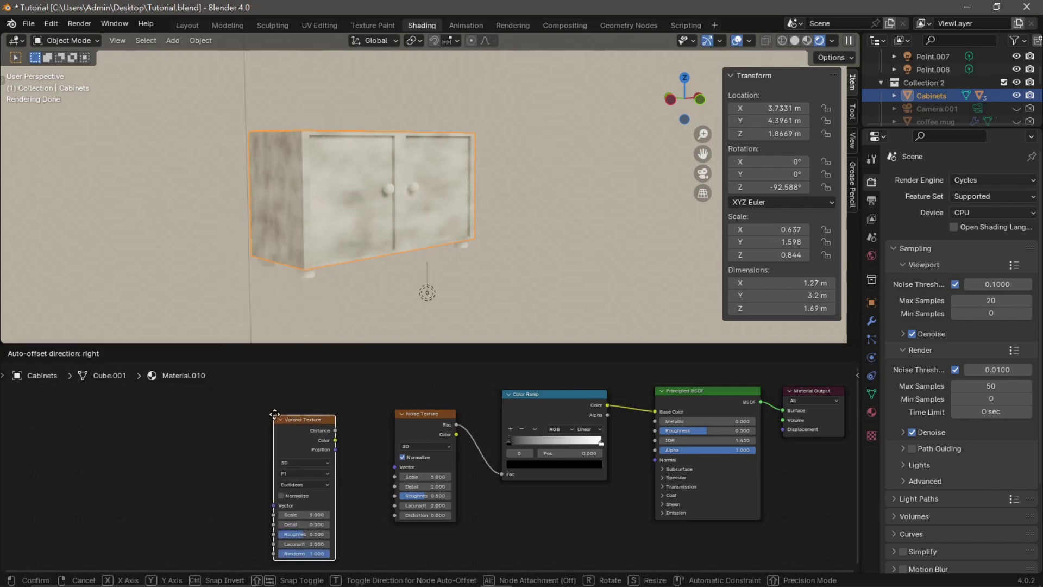
pyautogui.click(289, 403)
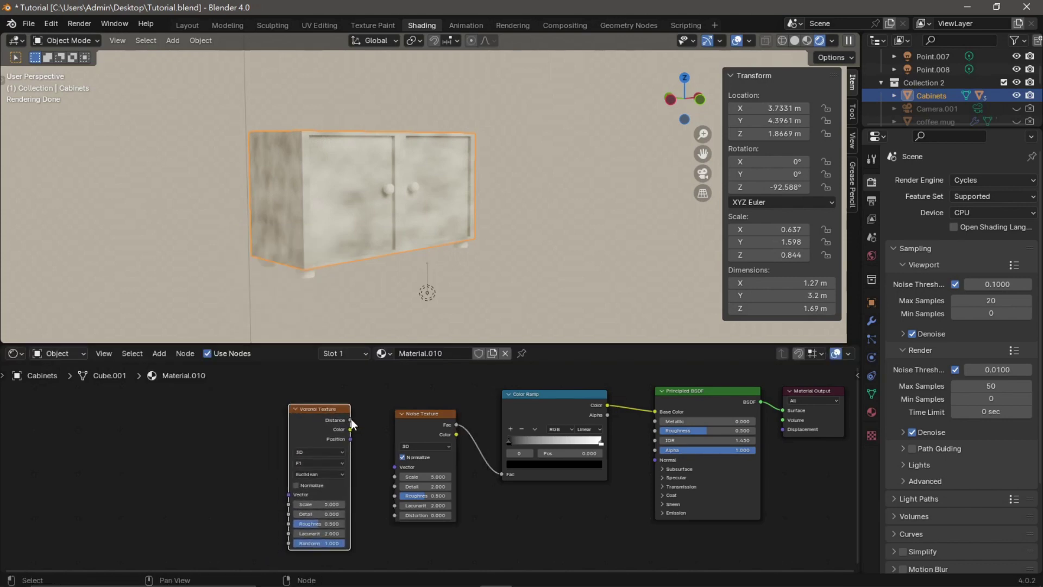
pyautogui.moveTo(351, 420); pyautogui.dragTo(393, 467)
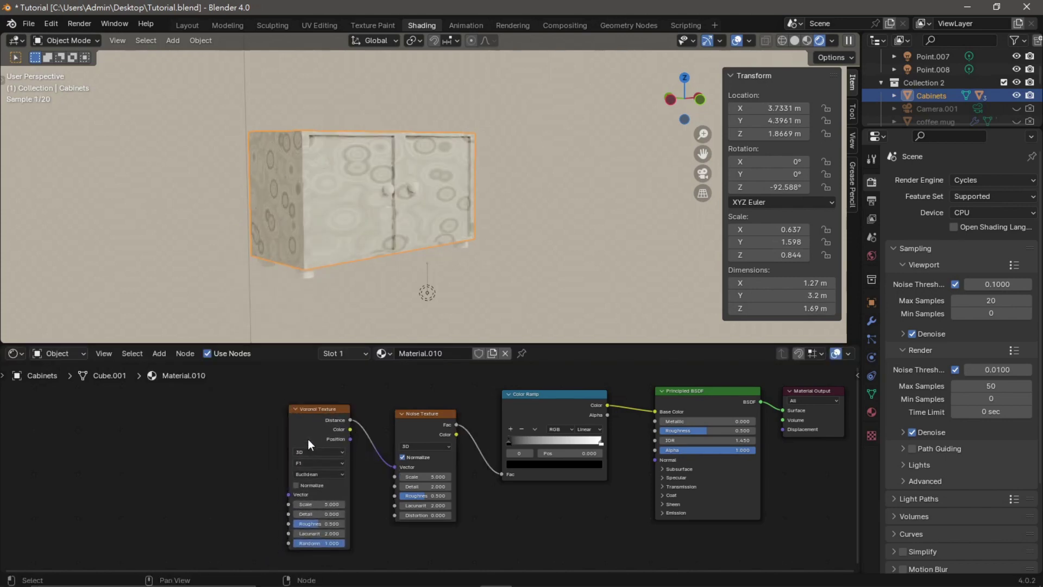
# Add a Mapping node in front of the Voronoi Texture node
pyautogui.click(160, 358)
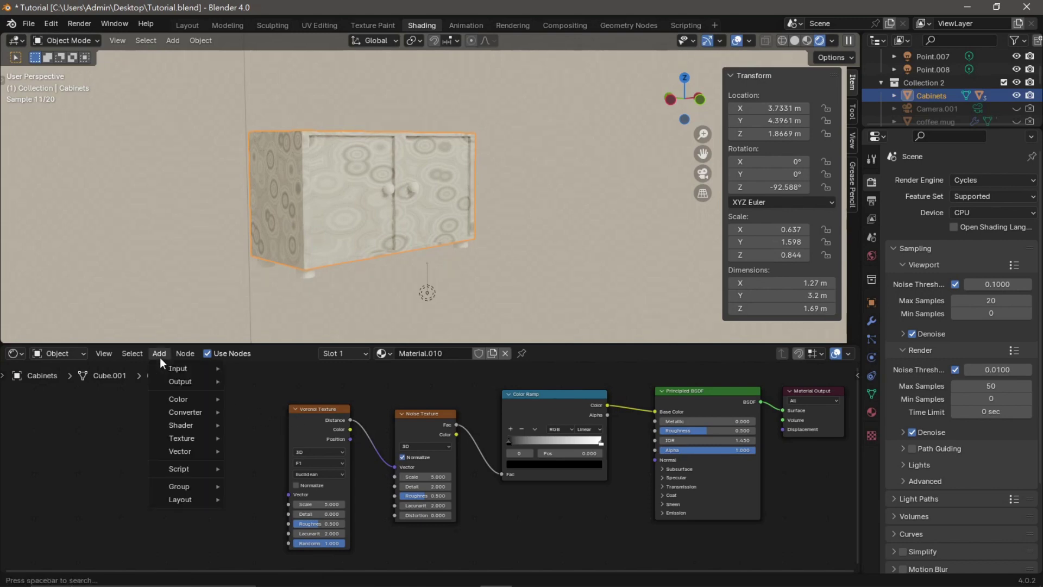
pyautogui.moveTo(186, 450)
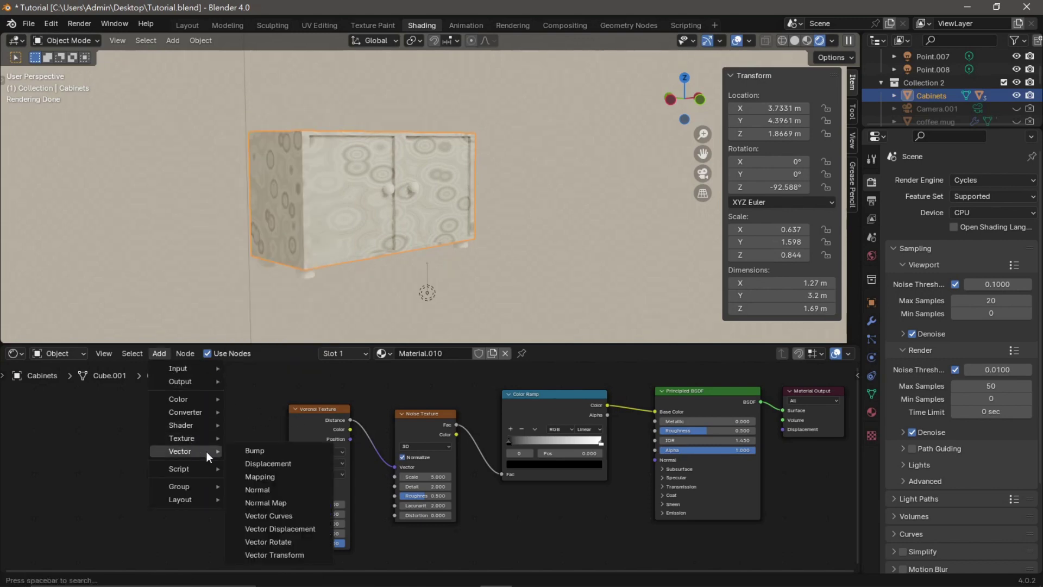
pyautogui.click(256, 476)
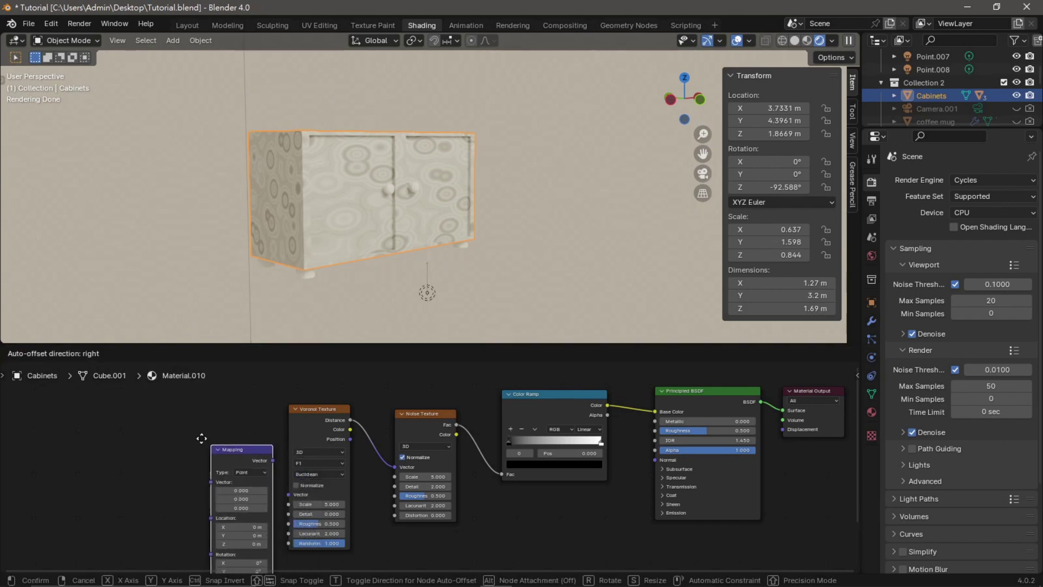
pyautogui.click(201, 414)
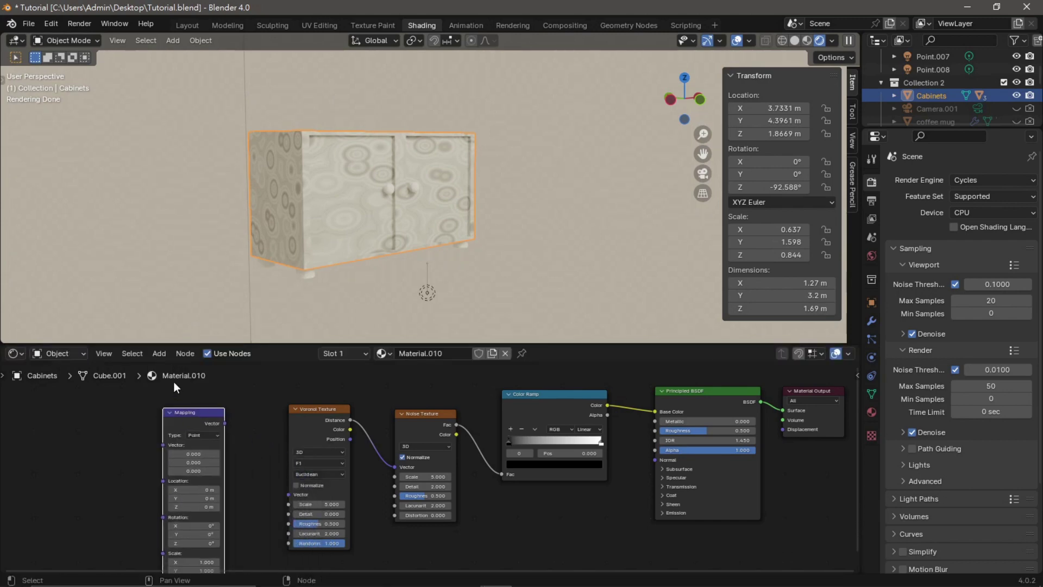
# Add a Texture Coordinate node, link its UV output to the Mapping node's Vector, and link Mapping to the Voronoi Texture's Vector
pyautogui.click(158, 354)
pyautogui.moveTo(175, 369)
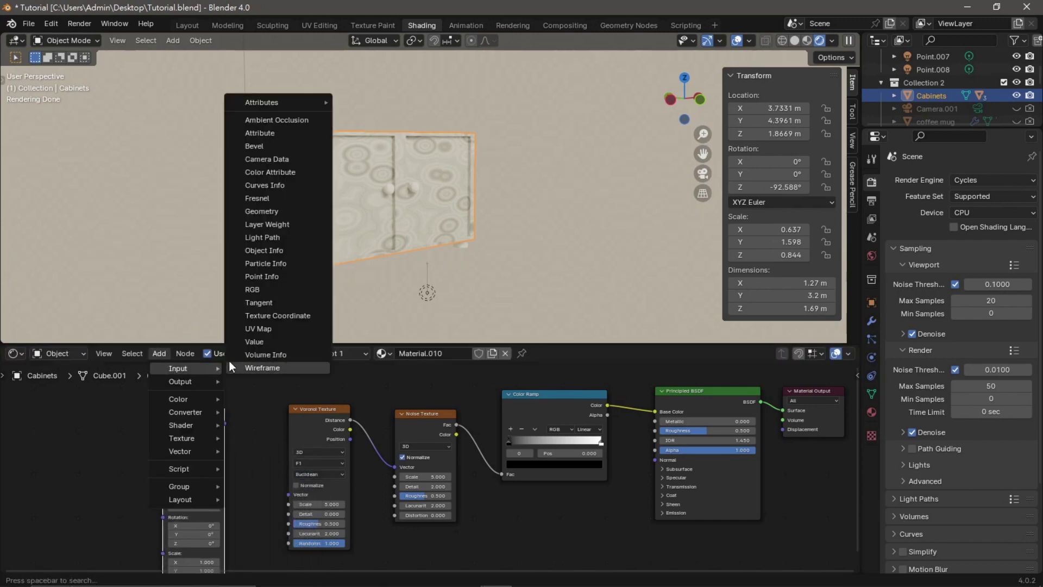
pyautogui.click(266, 319)
pyautogui.click(57, 414)
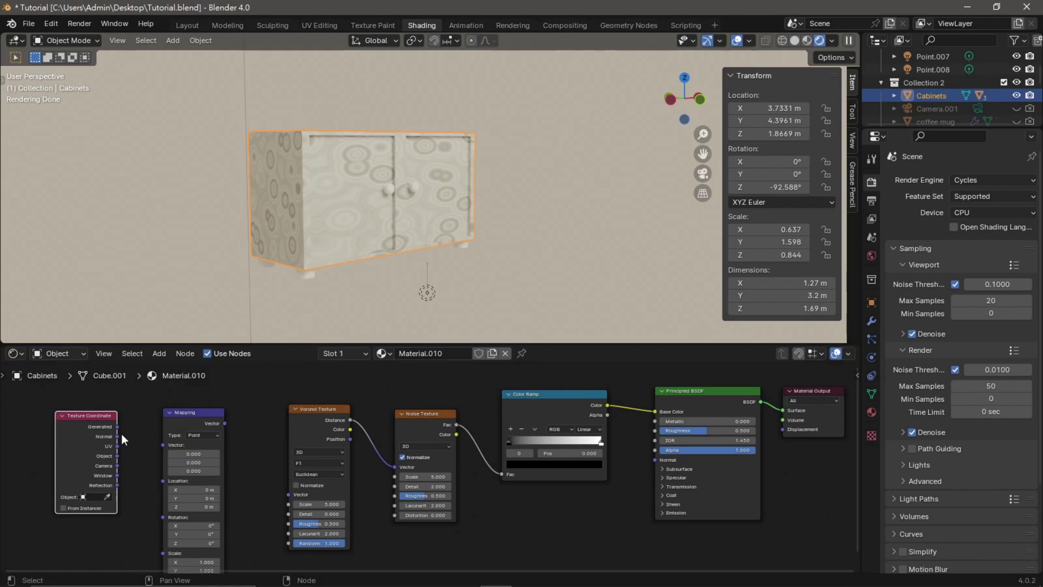
pyautogui.moveTo(117, 445); pyautogui.dragTo(165, 445)
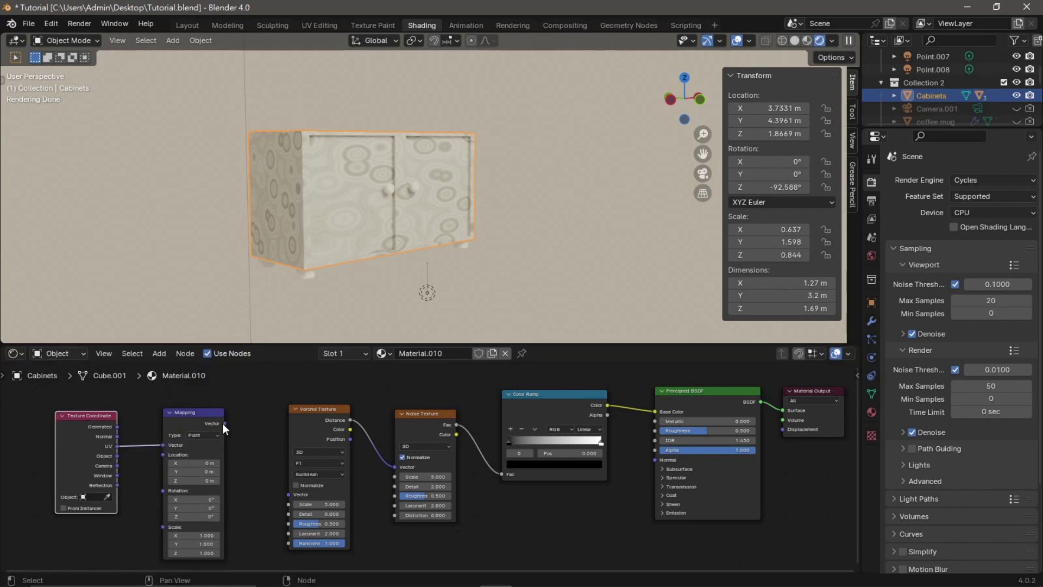
pyautogui.moveTo(224, 423); pyautogui.dragTo(288, 493)
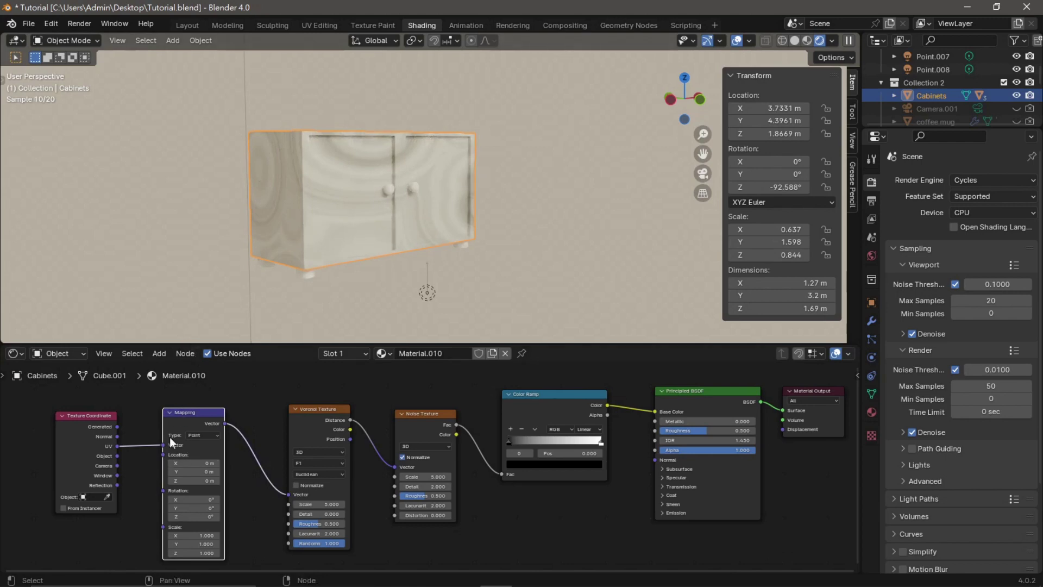
pyautogui.moveTo(118, 446); pyautogui.dragTo(162, 445)
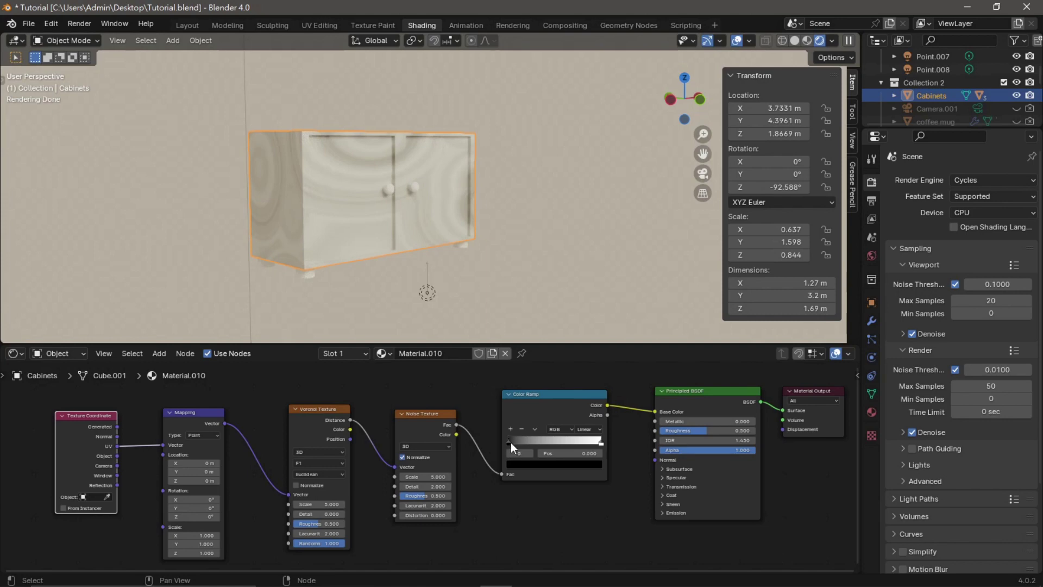
# Move the Color Ramp's black stop to about 0.28 and recolour it brown
pyautogui.moveTo(508, 445); pyautogui.dragTo(550, 440)
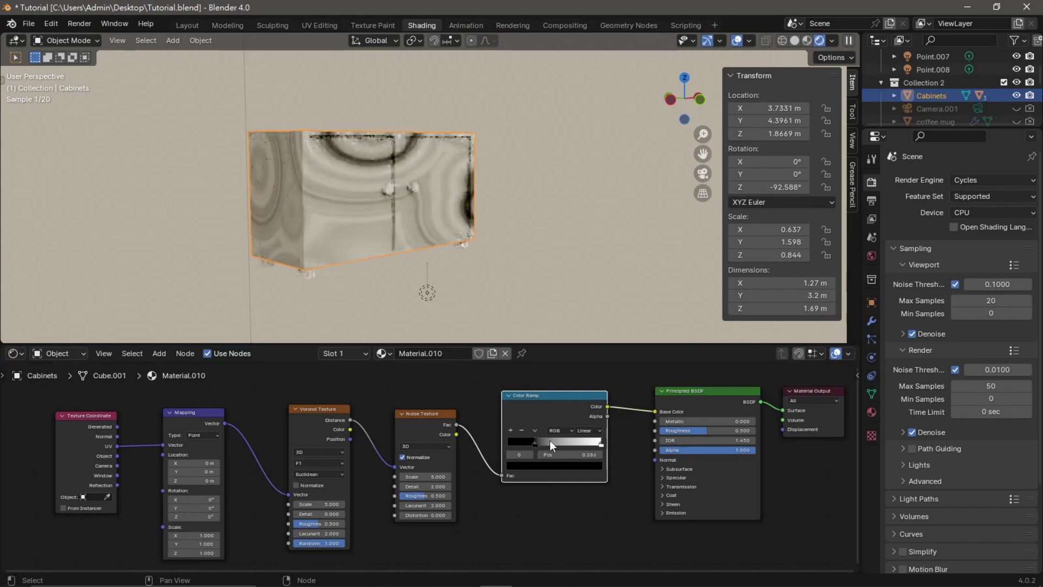
pyautogui.click(531, 465)
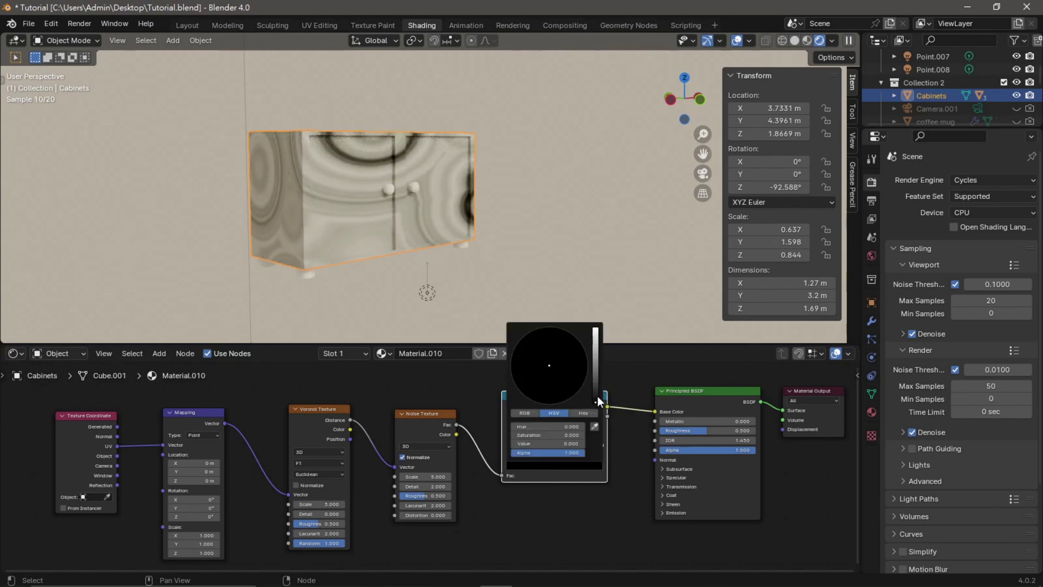
pyautogui.moveTo(596, 401)
pyautogui.mouseDown()
pyautogui.moveTo(596, 363)
pyautogui.moveTo(548, 374)
pyautogui.moveTo(539, 387)
pyautogui.mouseUp()
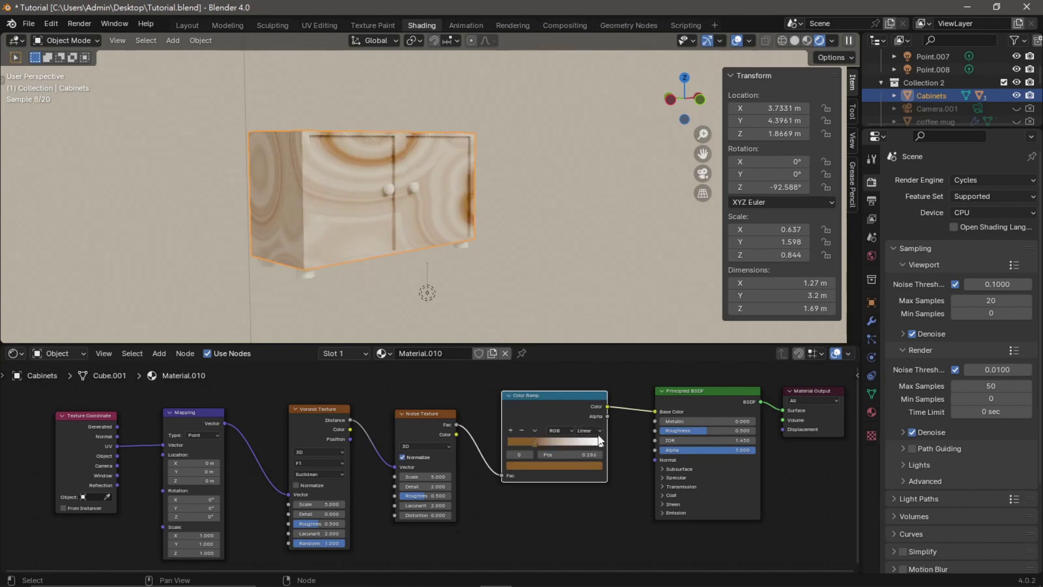
# Shift the Color Ramp's white stop slightly inward and add a light orange-brown stop midway between it and the brown stop
pyautogui.moveTo(601, 444); pyautogui.dragTo(588, 443)
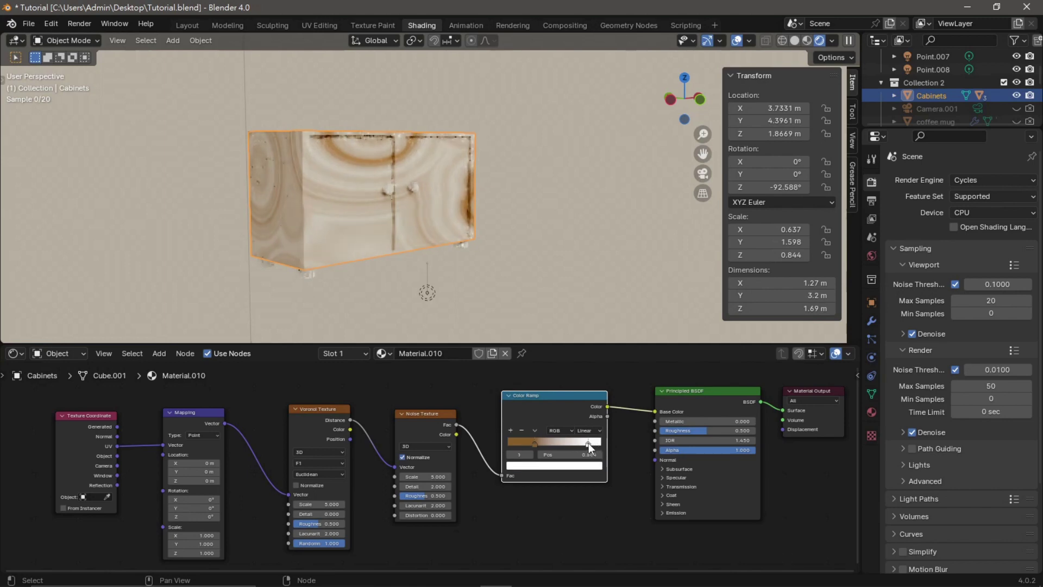
pyautogui.click(509, 431)
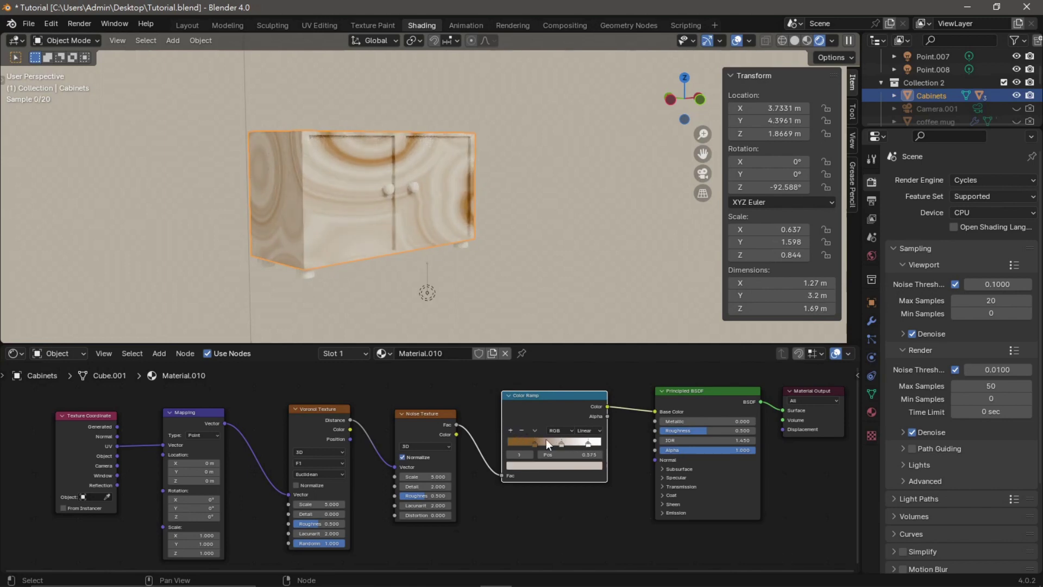
pyautogui.click(554, 466)
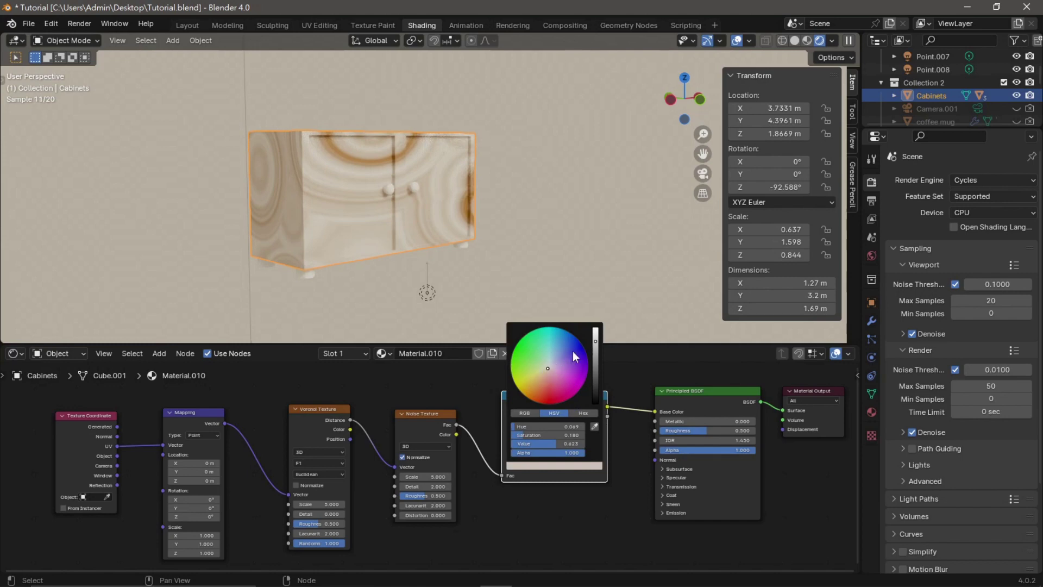
pyautogui.moveTo(547, 367); pyautogui.dragTo(542, 376)
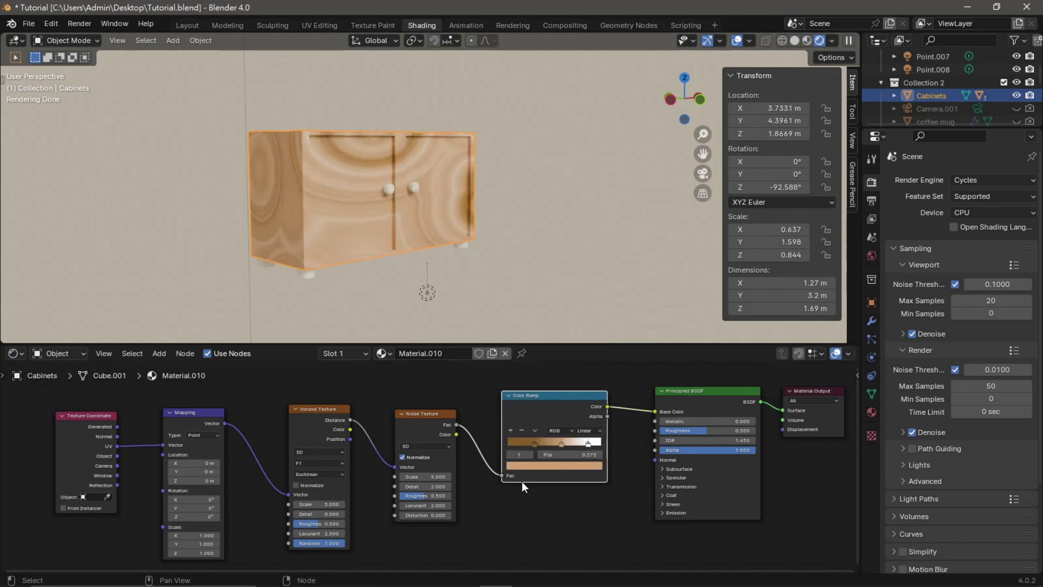
# Recolour the Color Ramp's brown stop to a slightly redder, more saturated brown
pyautogui.click(534, 442)
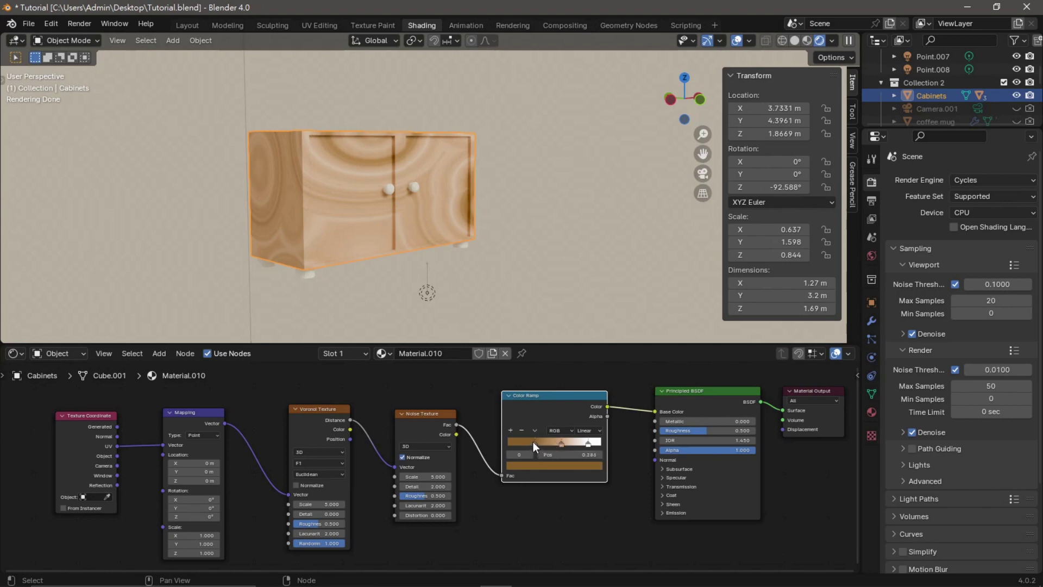
pyautogui.click(533, 465)
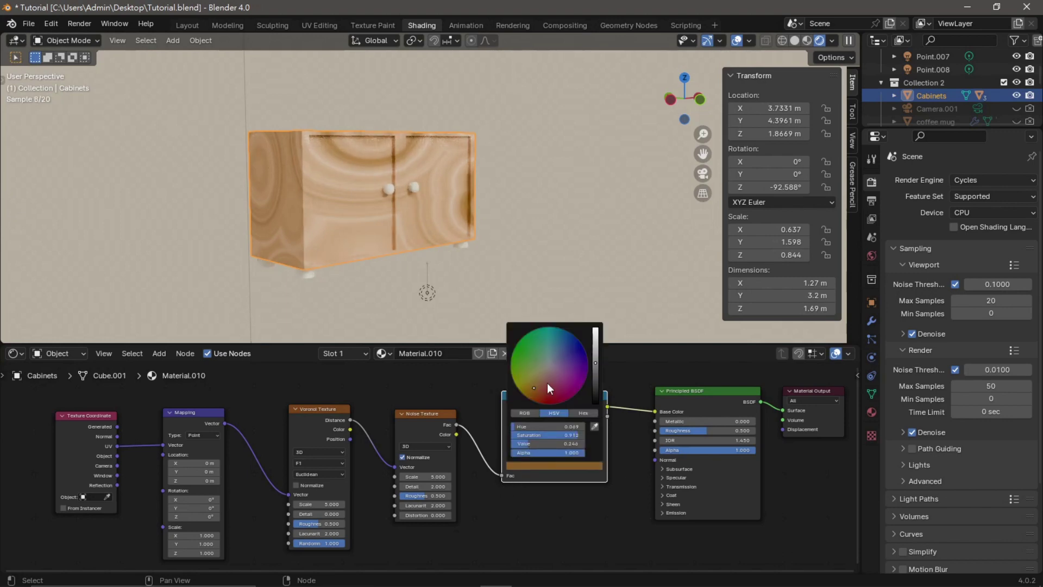
pyautogui.moveTo(534, 387); pyautogui.dragTo(534, 389)
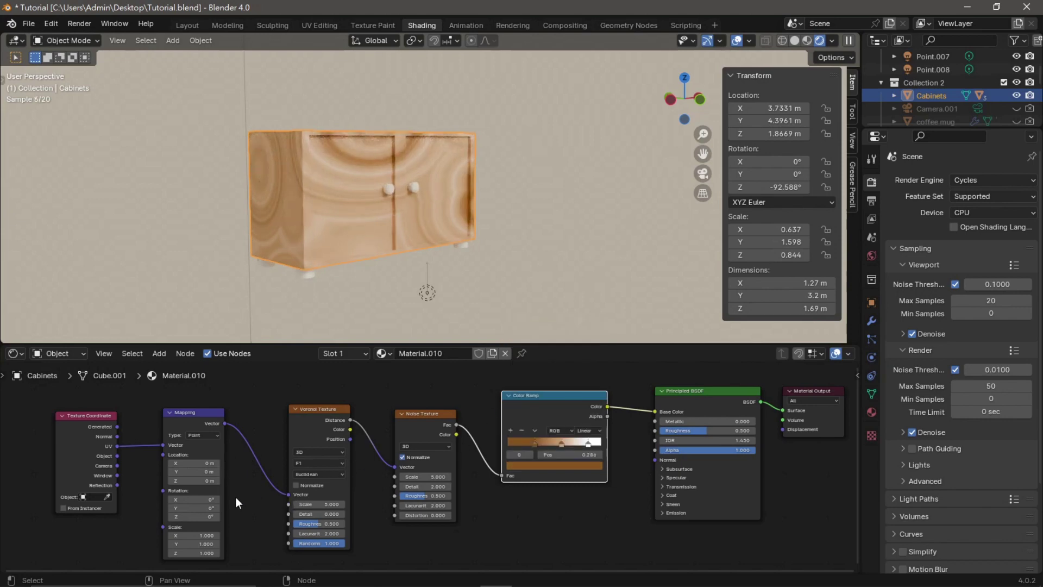
# Try a stretched wood grain with Mapping Scale X about -11.8, Voronoi Scale about 12.5 and Noise Scale about 10.5
pyautogui.moveTo(190, 535); pyautogui.dragTo(28, 535)
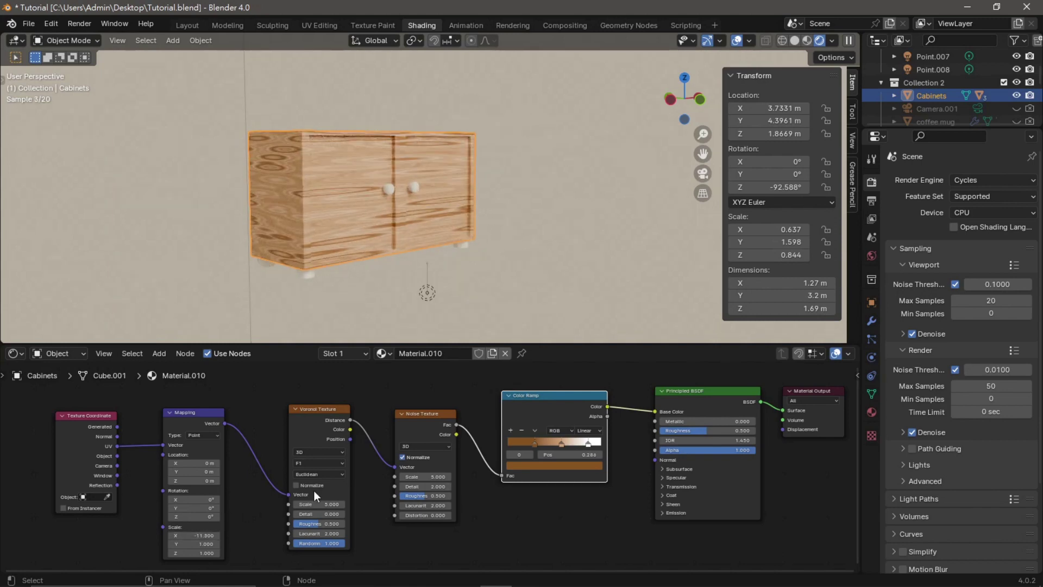
pyautogui.moveTo(327, 504); pyautogui.dragTo(387, 500)
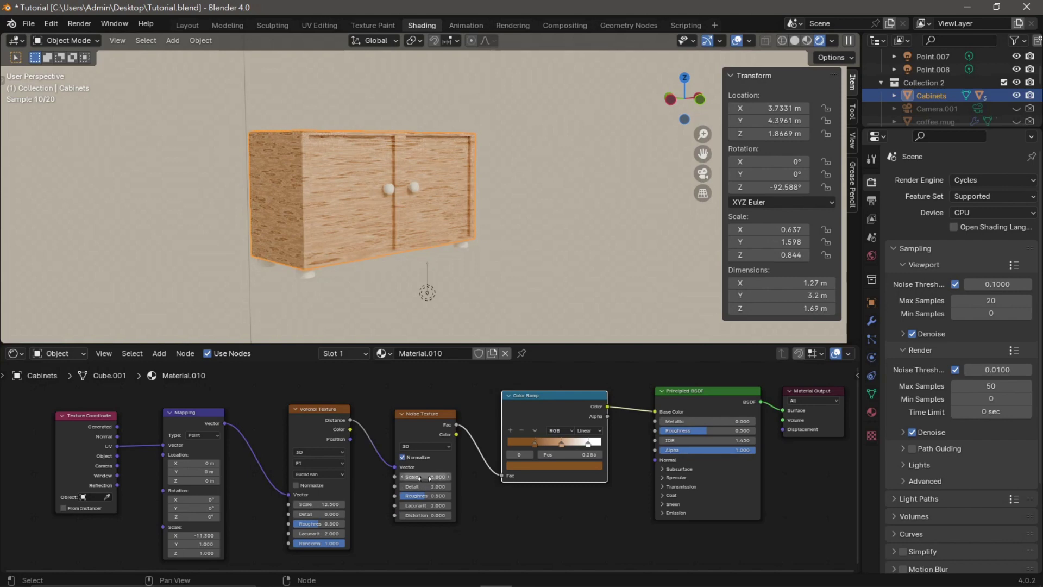
pyautogui.moveTo(424, 477); pyautogui.dragTo(491, 478)
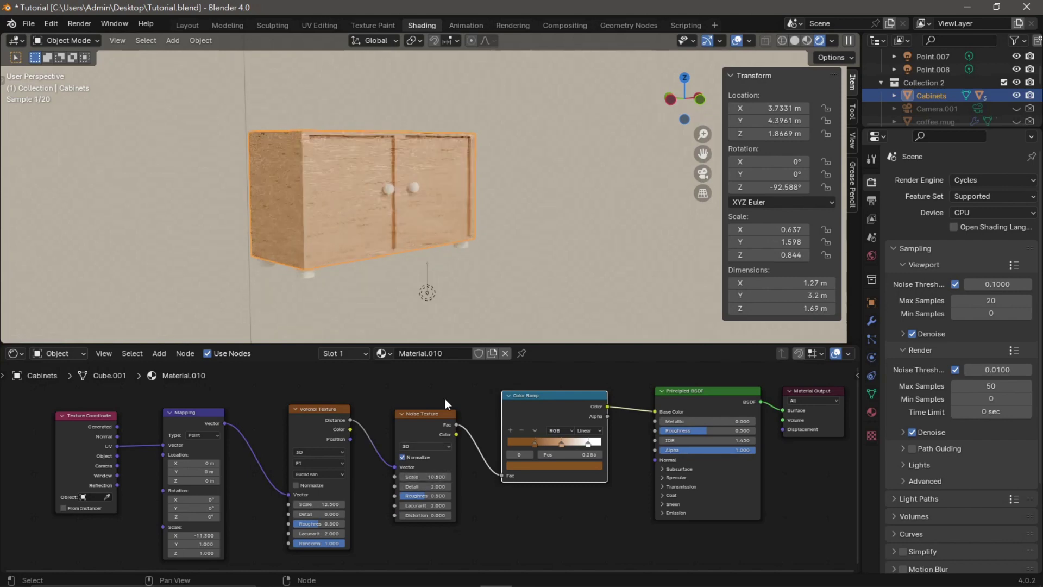
# Try a finer grain with Voronoi Scale about 24.5, Mapping Scale X about -8.5 and Noise Scale about 16.8
pyautogui.scroll(2, 405, 236)
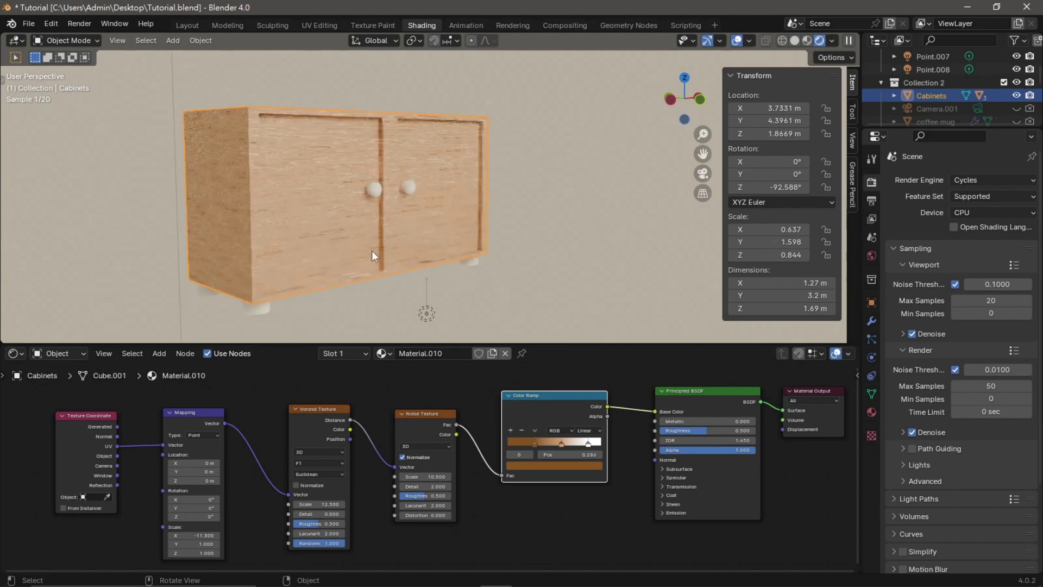
pyautogui.scroll(2, 342, 229)
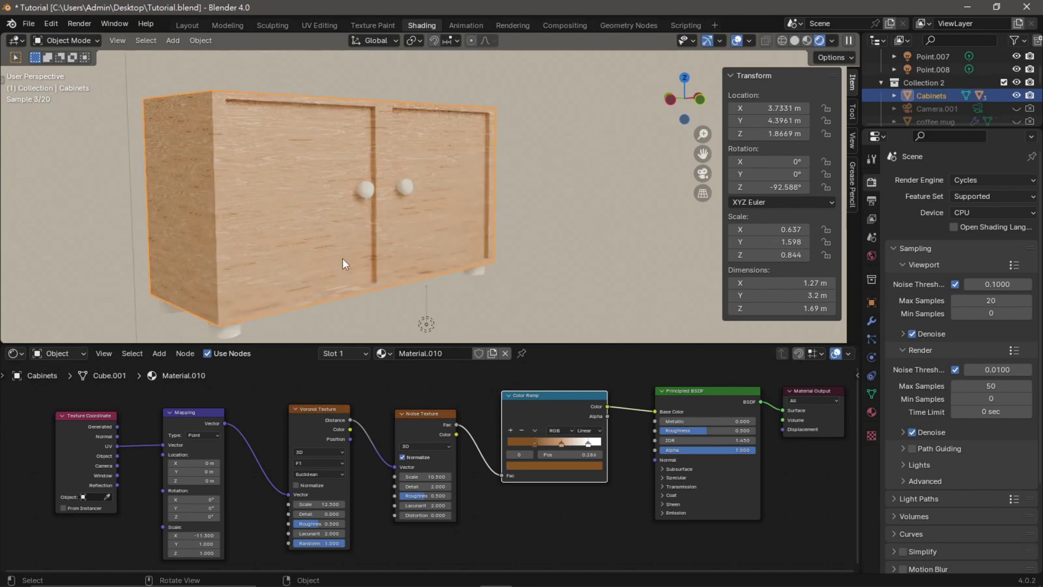
pyautogui.scroll(1, 339, 246)
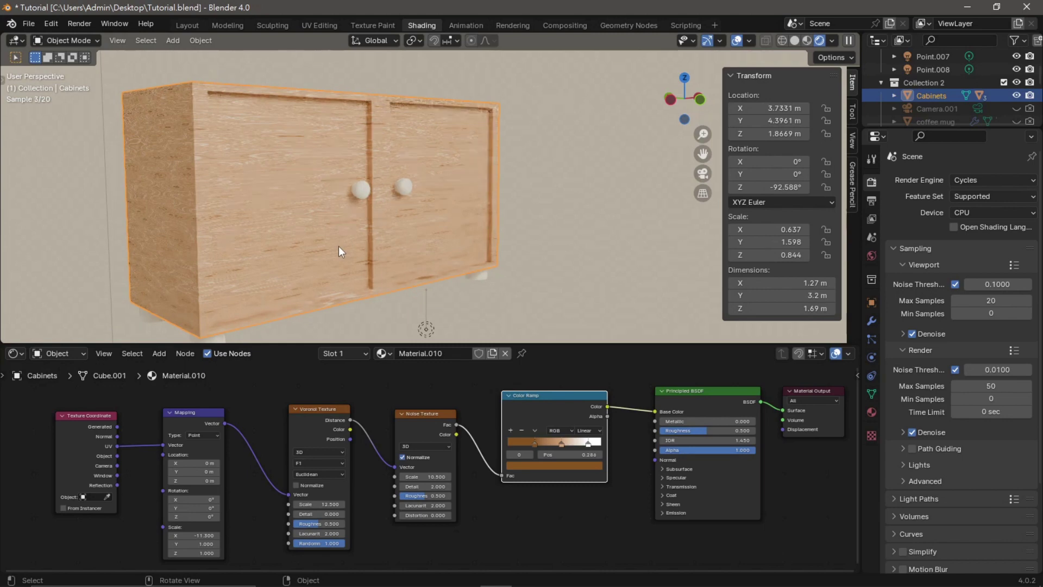
pyautogui.scroll(1, 338, 246)
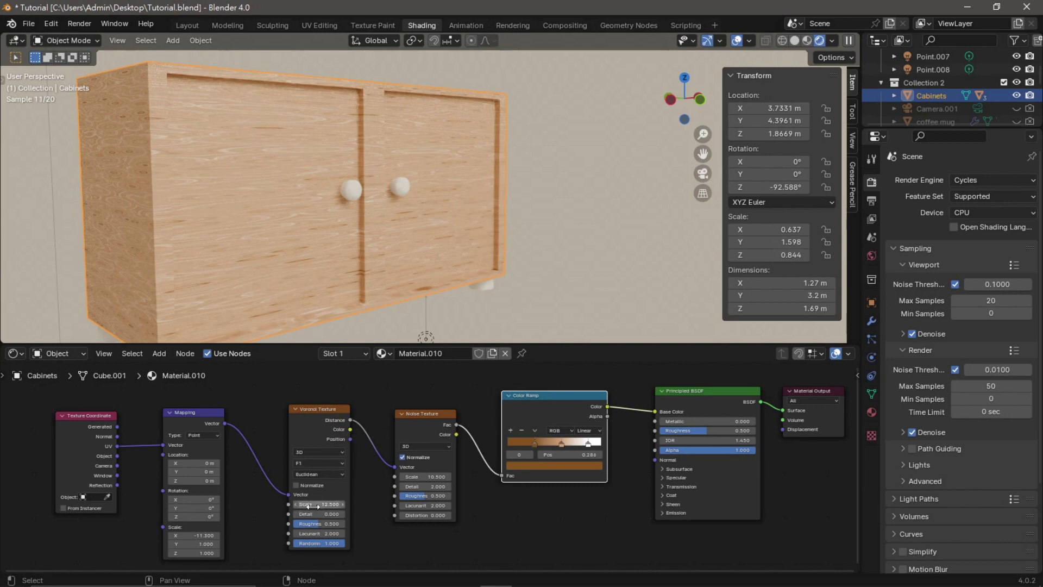
pyautogui.moveTo(312, 506)
pyautogui.mouseDown()
pyautogui.moveTo(369, 506)
pyautogui.moveTo(312, 505)
pyautogui.mouseUp()
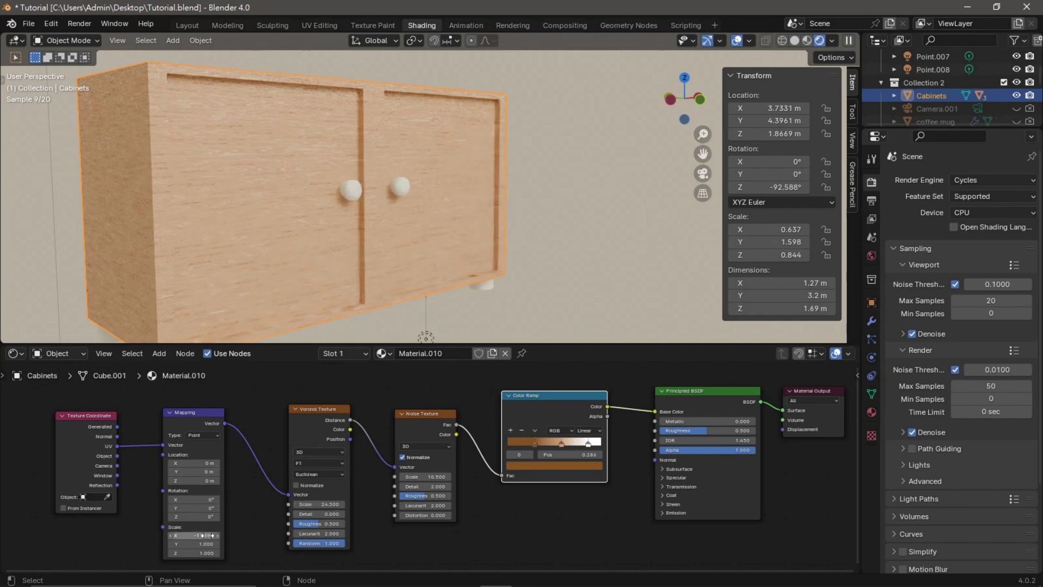
pyautogui.moveTo(201, 535)
pyautogui.mouseDown()
pyautogui.moveTo(214, 535)
pyautogui.moveTo(198, 535)
pyautogui.mouseUp()
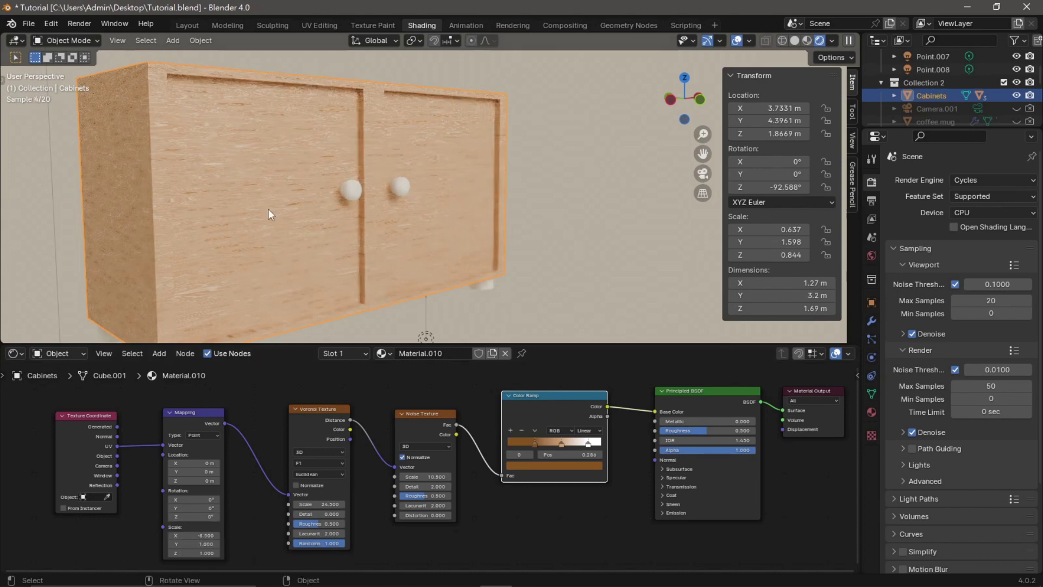
pyautogui.moveTo(277, 186); pyautogui.dragTo(279, 224, button='middle')
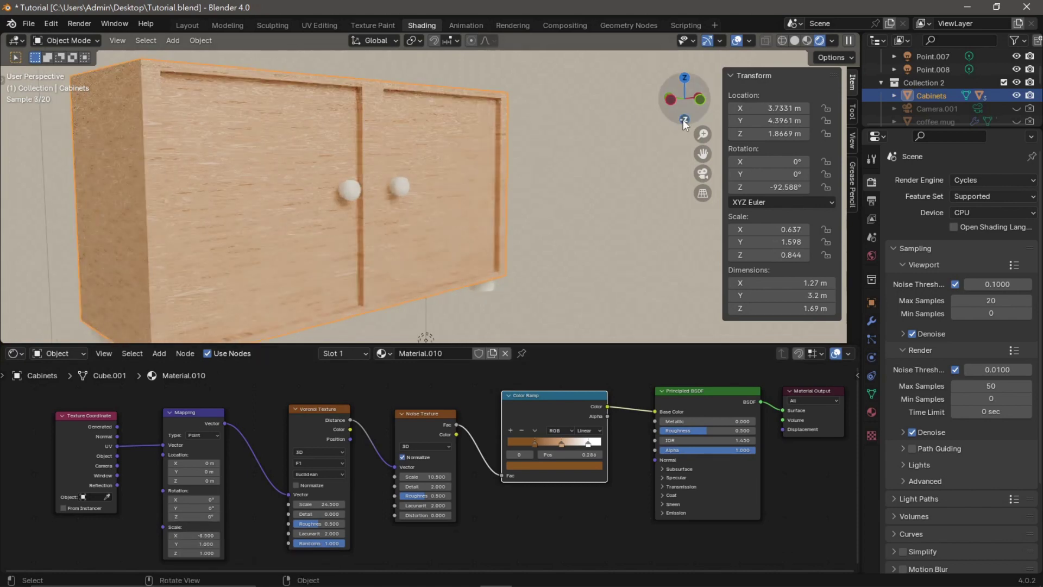
pyautogui.moveTo(413, 477)
pyautogui.mouseDown()
pyautogui.moveTo(438, 477)
pyautogui.moveTo(402, 477)
pyautogui.mouseUp()
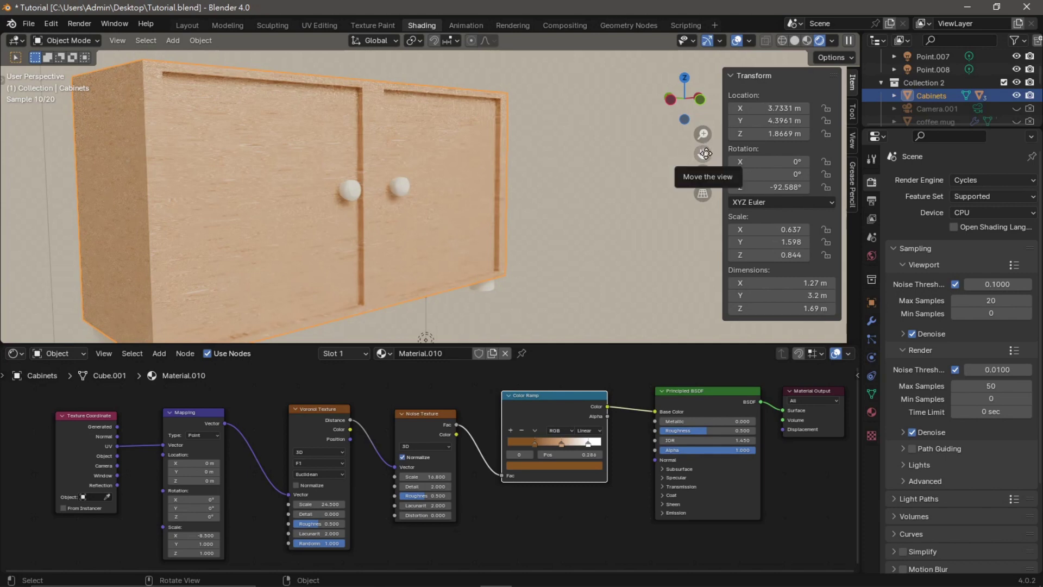
# Adjust the grain to Voronoi Scale about 23.6, Mapping Scale X about 25.8 and Noise Scale 22
pyautogui.moveTo(704, 154); pyautogui.dragTo(797, 157)
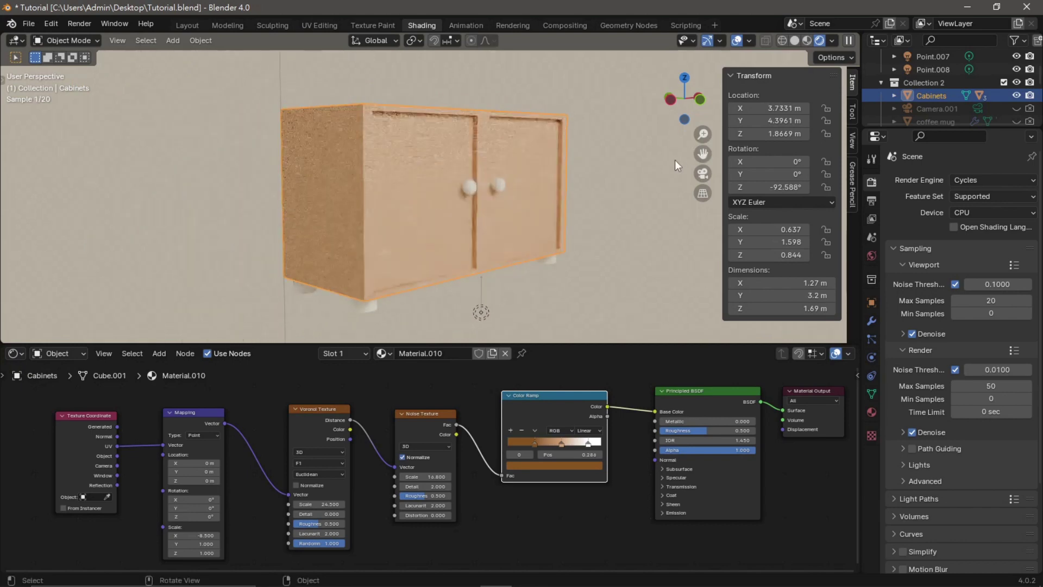
pyautogui.moveTo(738, 171); pyautogui.dragTo(738, 172)
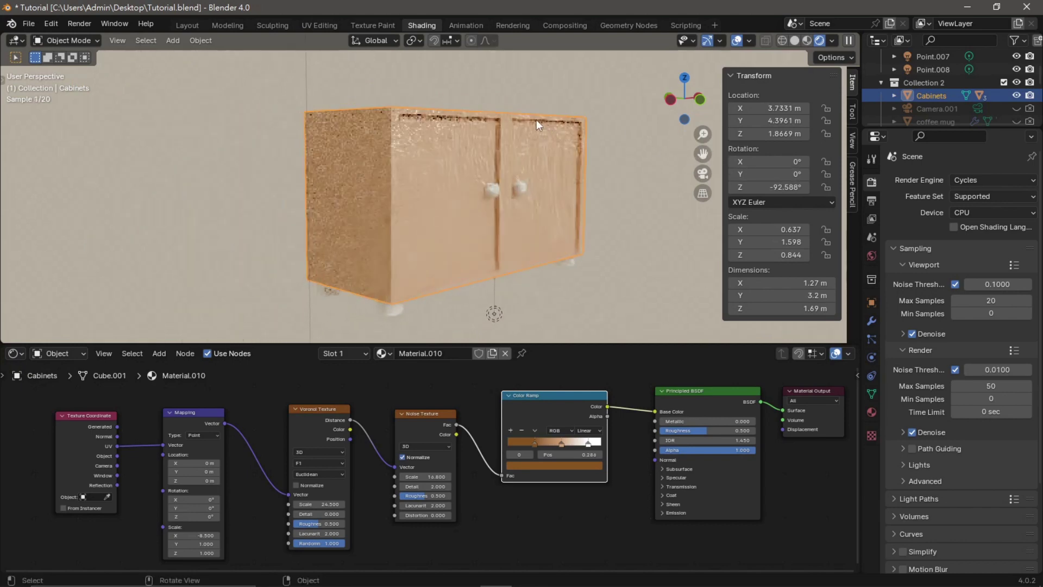
pyautogui.scroll(3, 534, 118)
pyautogui.scroll(3, 530, 119)
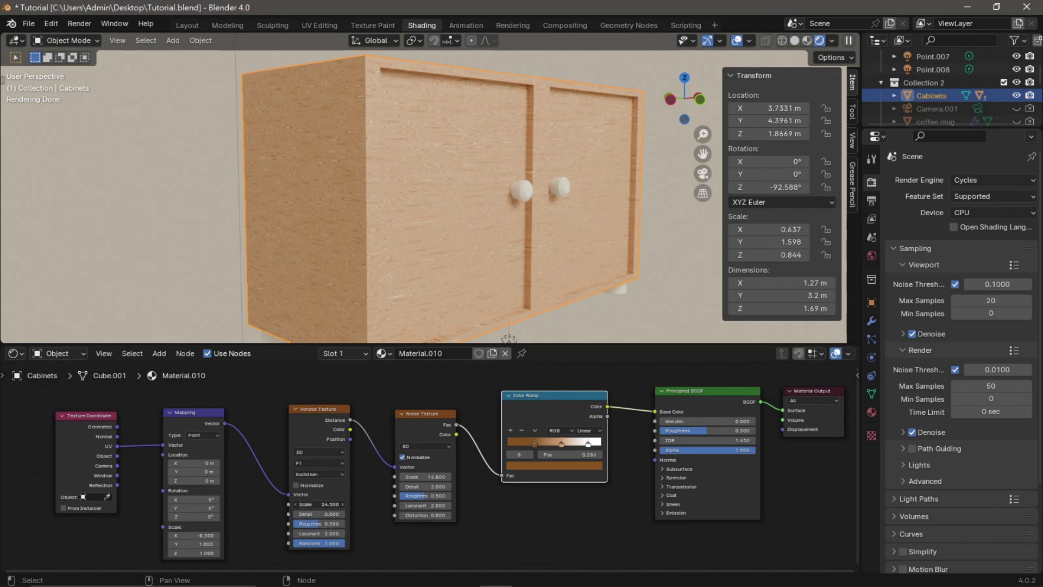
pyautogui.moveTo(320, 504); pyautogui.dragTo(271, 505)
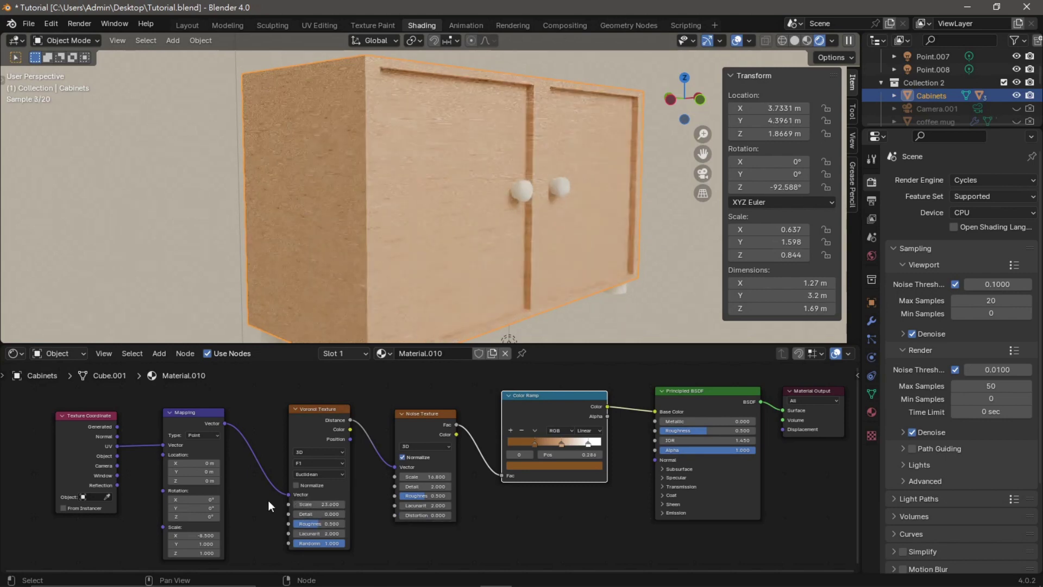
pyautogui.moveTo(206, 535); pyautogui.dragTo(179, 522)
pyautogui.moveTo(426, 476)
pyautogui.mouseDown()
pyautogui.moveTo(467, 476)
pyautogui.moveTo(421, 477)
pyautogui.mouseUp()
# Check the grain on the cabinet's side, top and doors and set the Noise Texture's Scale to about 20.1
pyautogui.moveTo(699, 106); pyautogui.dragTo(752, 142)
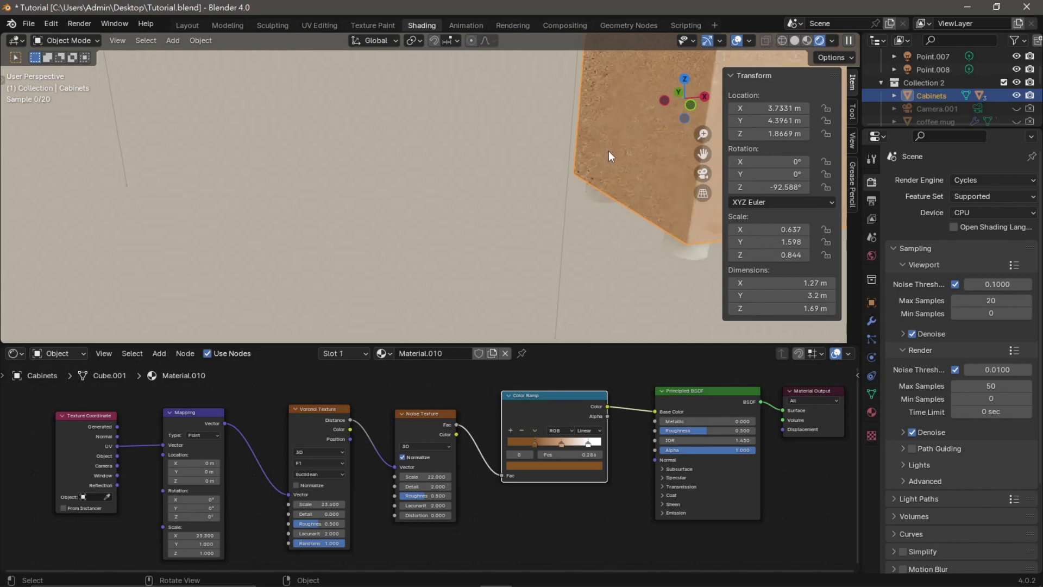
pyautogui.moveTo(607, 151); pyautogui.dragTo(611, 155, button='middle')
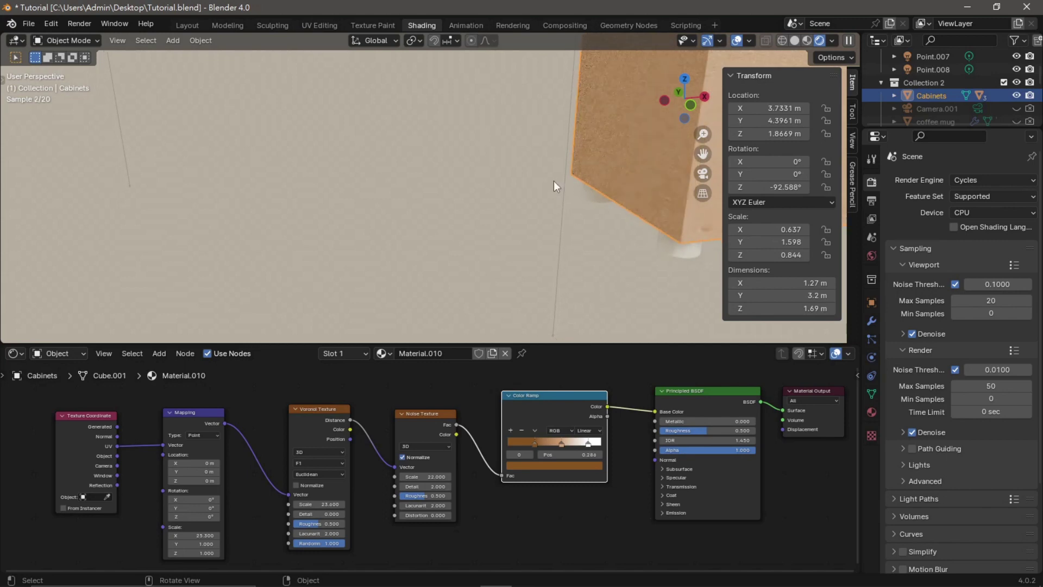
pyautogui.click(489, 207)
pyautogui.moveTo(707, 151); pyautogui.dragTo(662, 161)
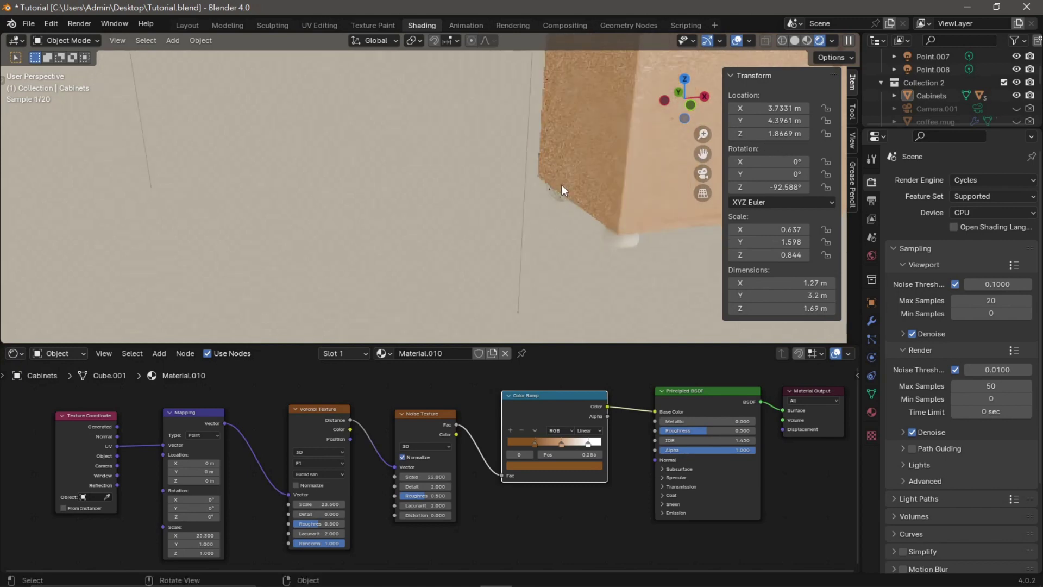
pyautogui.scroll(-5, 561, 185)
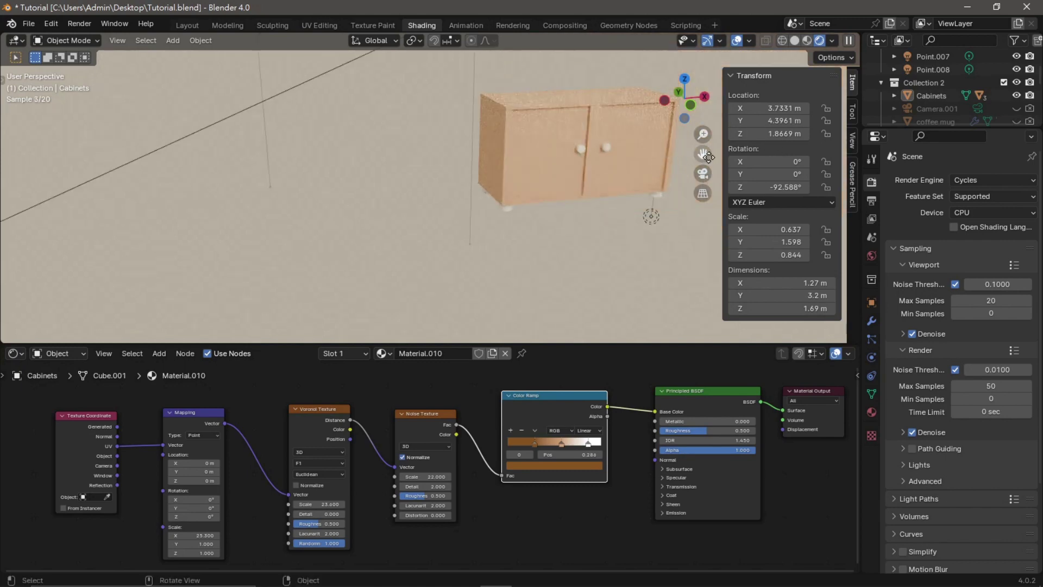
pyautogui.moveTo(706, 157); pyautogui.dragTo(576, 156)
pyautogui.scroll(3, 559, 151)
pyautogui.scroll(-3, 560, 152)
pyautogui.scroll(2, 577, 134)
pyautogui.scroll(2, 525, 189)
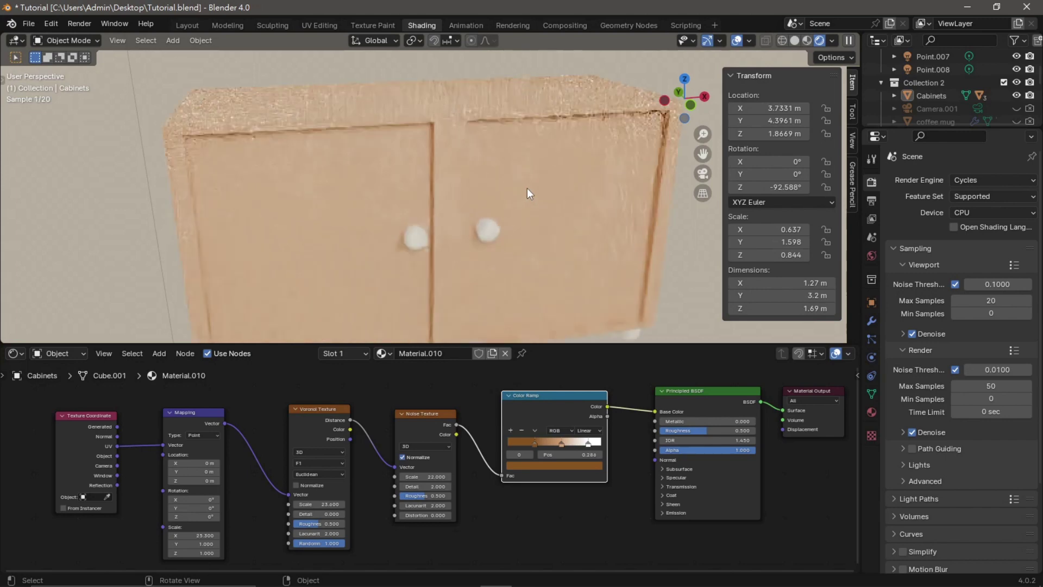
pyautogui.scroll(2, 528, 186)
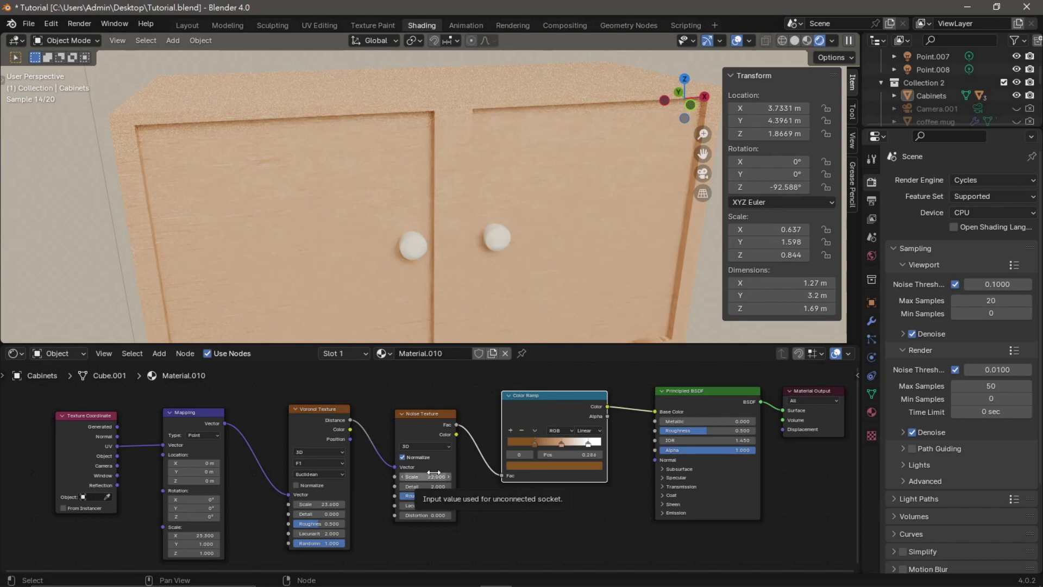
pyautogui.moveTo(434, 476); pyautogui.dragTo(429, 476)
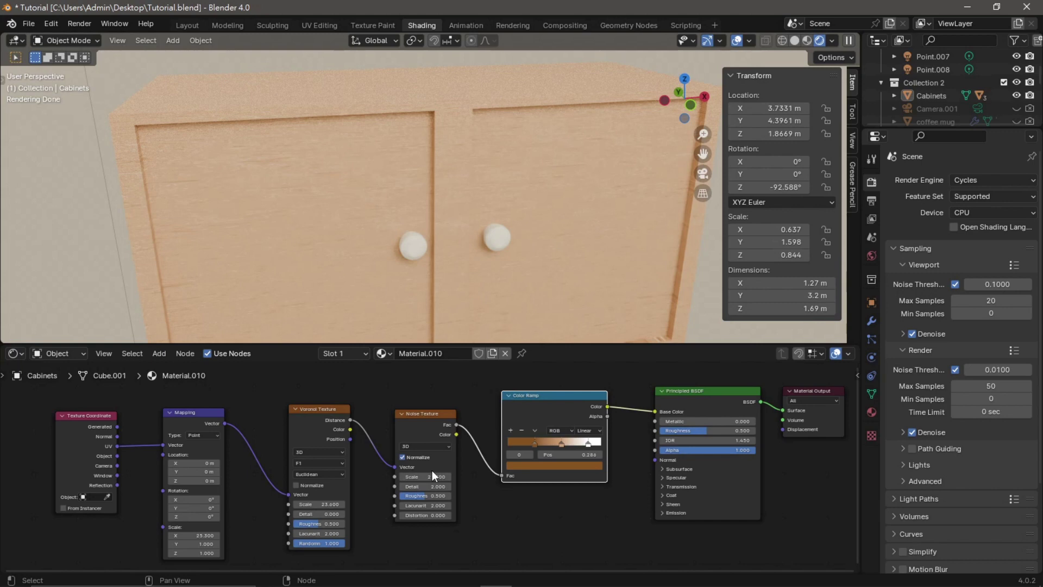
pyautogui.moveTo(433, 476); pyautogui.dragTo(423, 476)
# In Edit Mode, select the left door's front face and assign it a new material in a second material slot
pyautogui.click(70, 40)
pyautogui.click(58, 65)
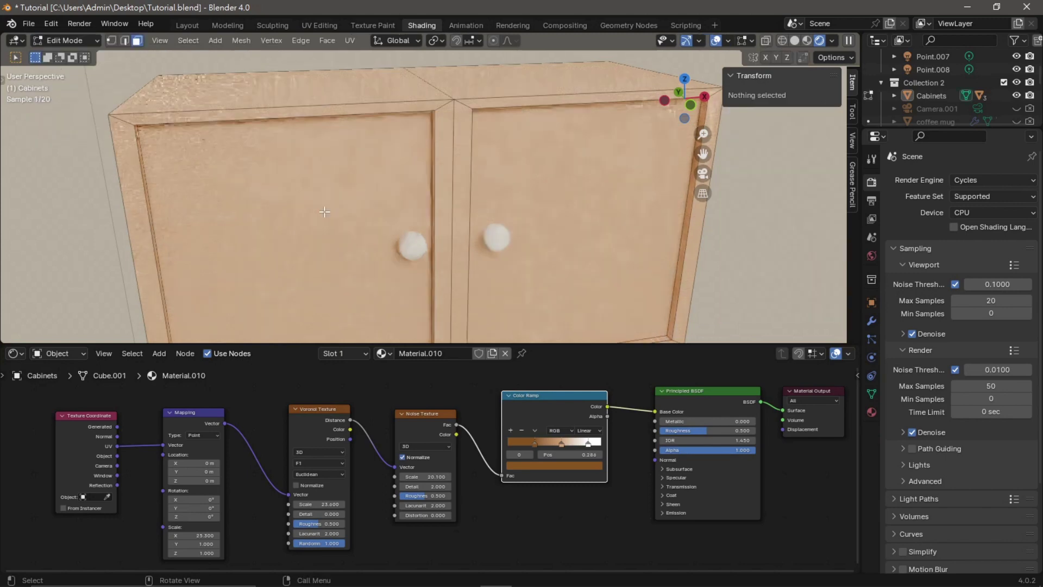
pyautogui.click(310, 179)
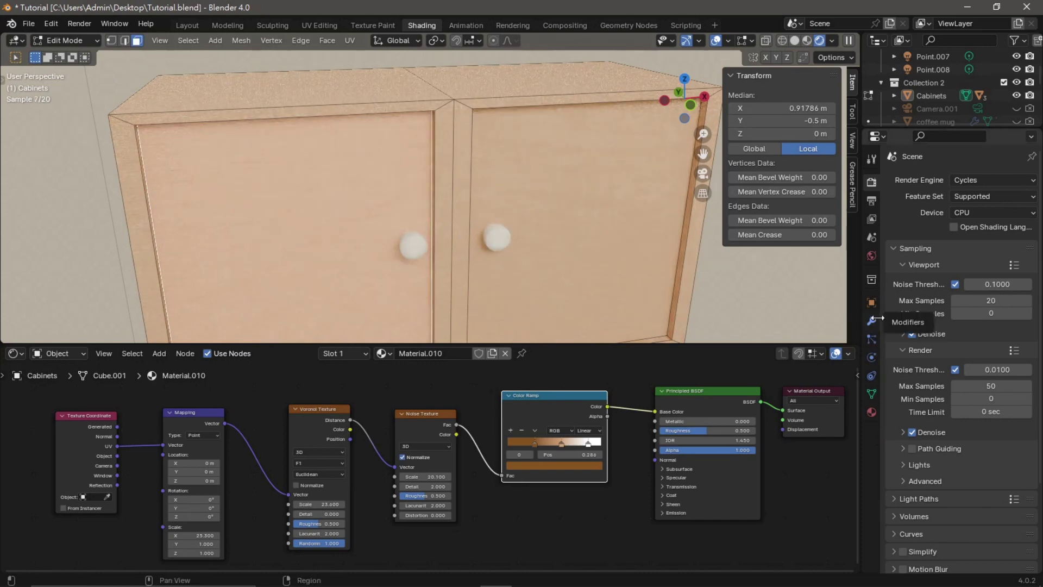
pyautogui.click(872, 412)
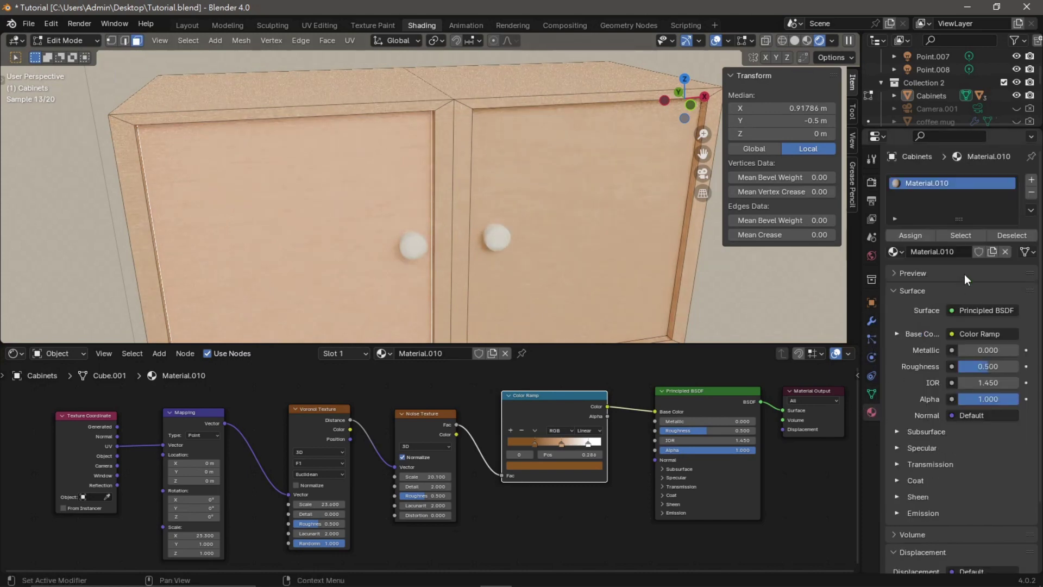
pyautogui.click(1031, 180)
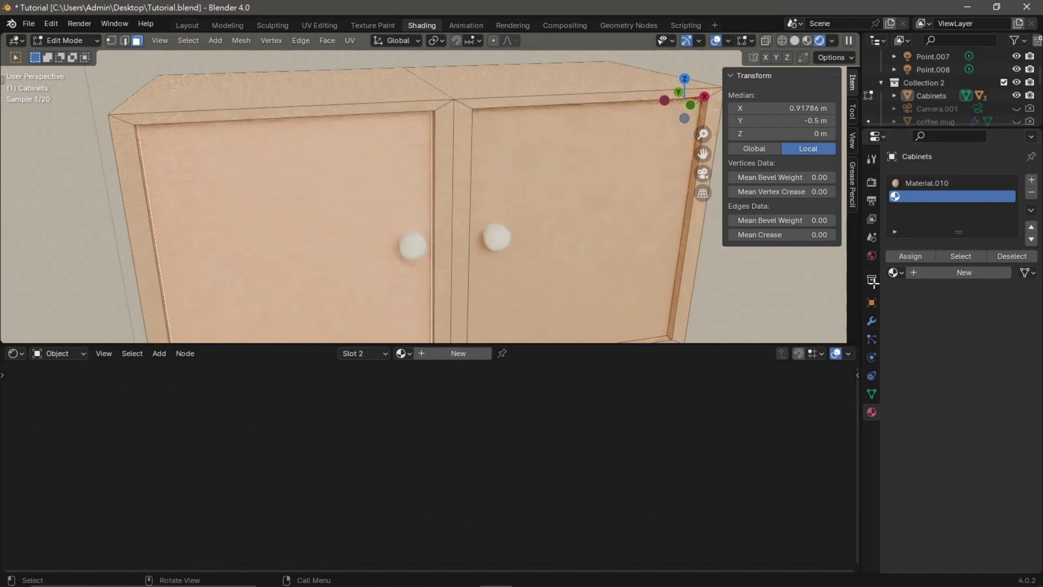
pyautogui.click(430, 353)
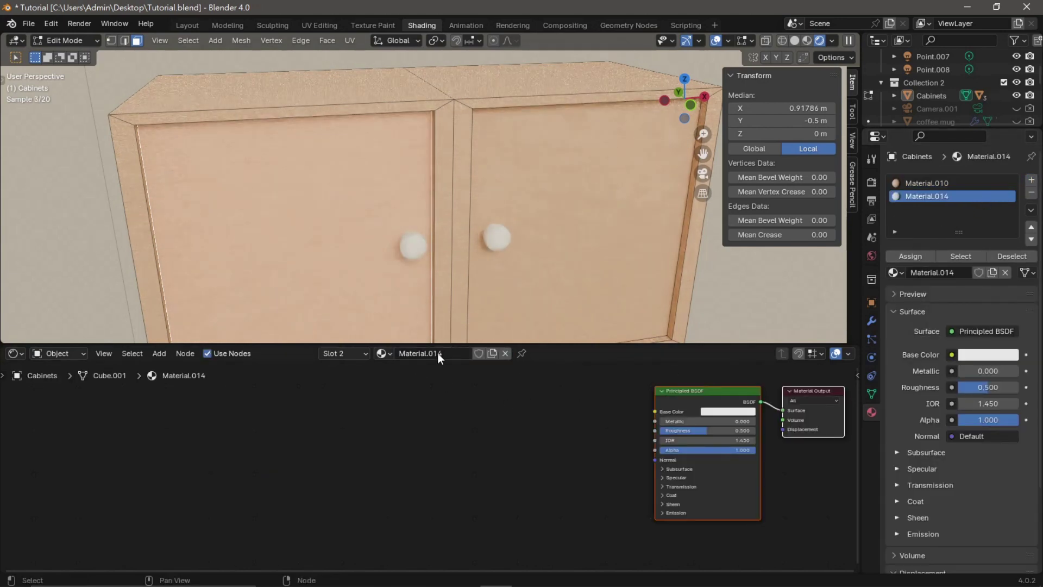
pyautogui.click(924, 254)
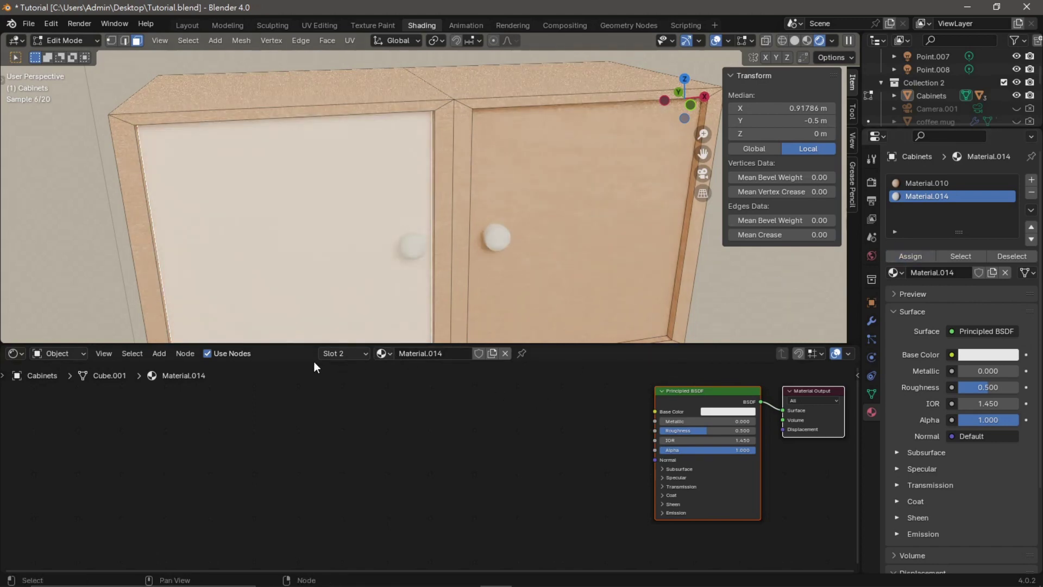
# Select the right door's front face and assign Material.014 to it
pyautogui.click(612, 260)
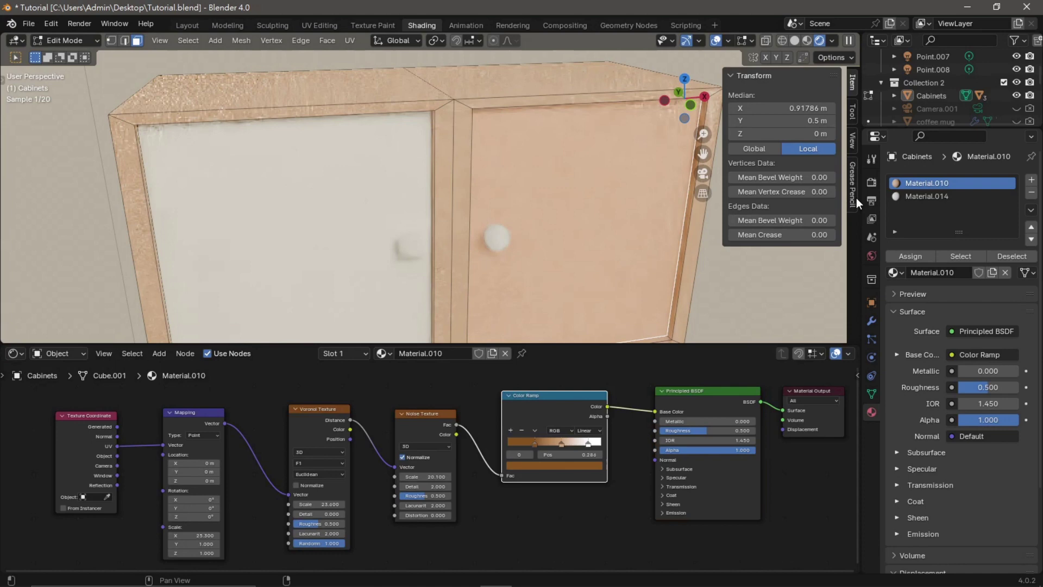
pyautogui.click(914, 195)
pyautogui.click(921, 255)
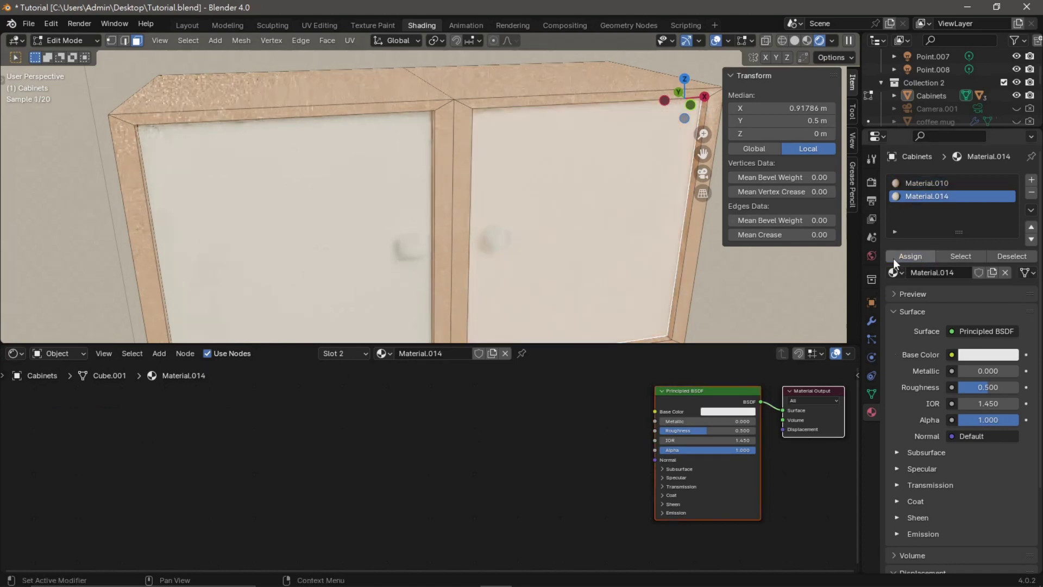
# Select the left door's face, add a Color Ramp node, and connect its Color to the Principled BSDF's Base Color
pyautogui.click(366, 288)
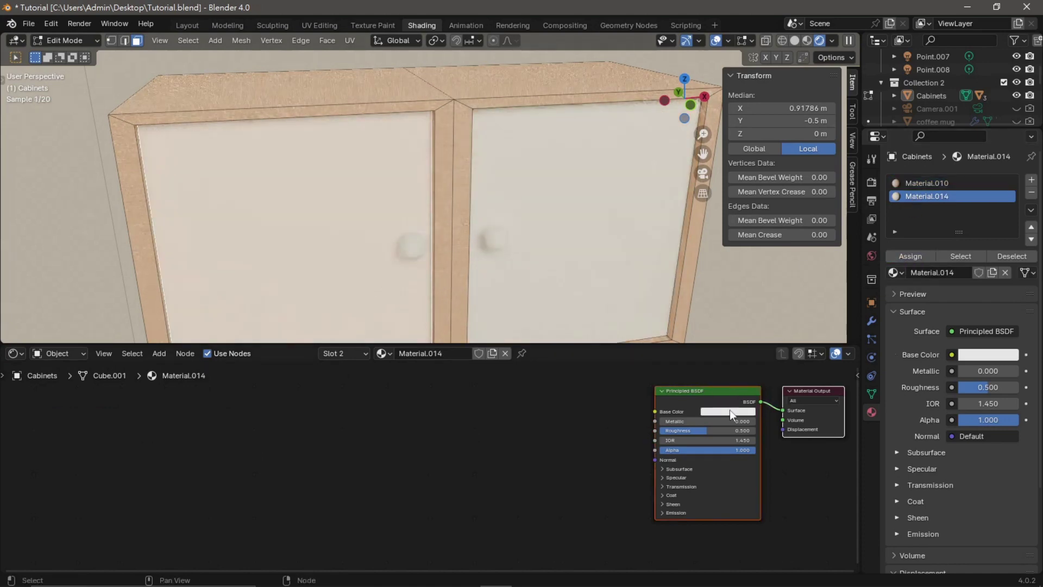
pyautogui.click(160, 354)
pyautogui.moveTo(190, 411)
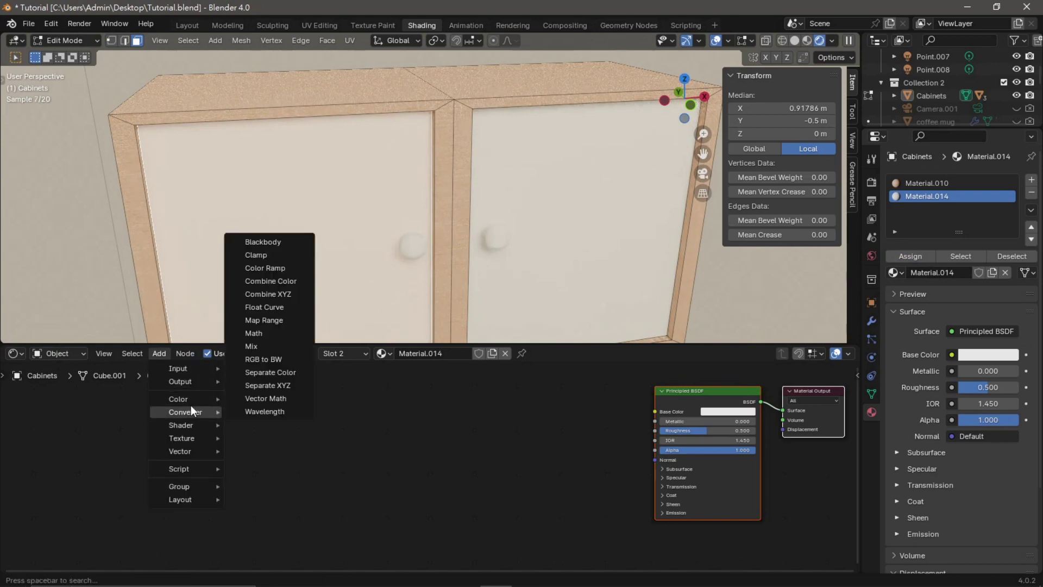
pyautogui.click(265, 268)
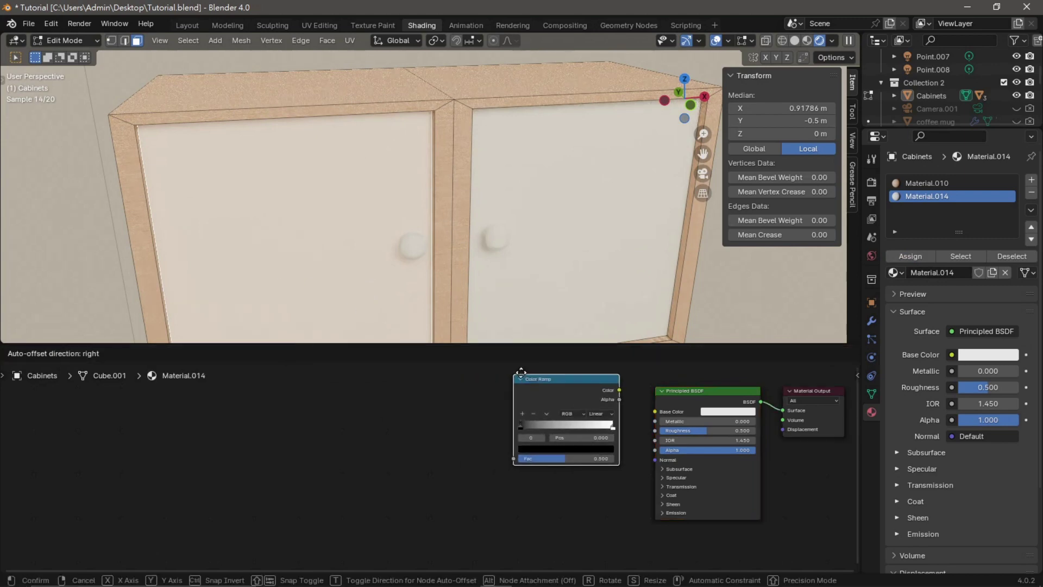
pyautogui.click(570, 430)
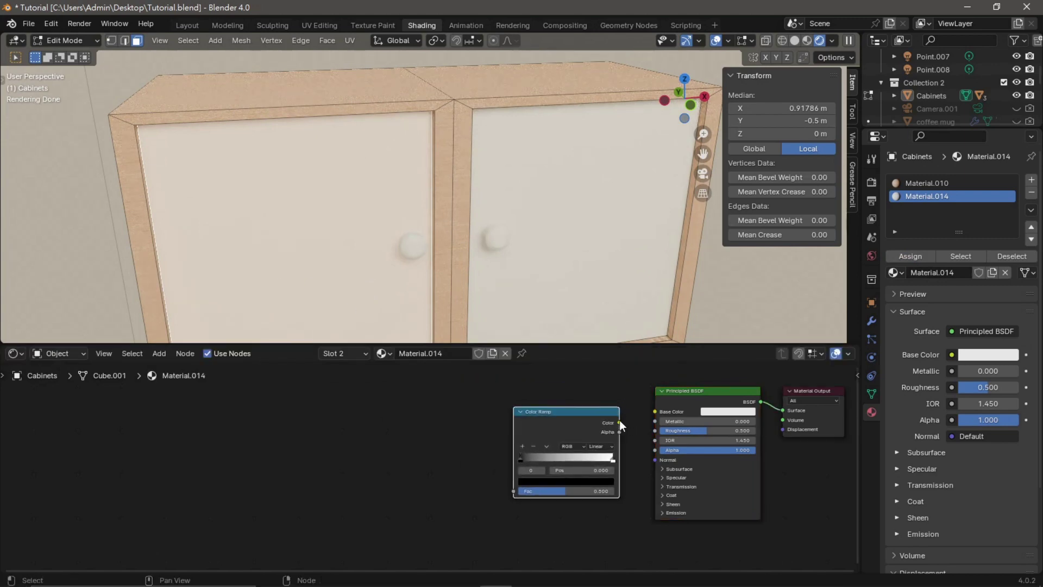
pyautogui.moveTo(619, 421); pyautogui.dragTo(655, 411)
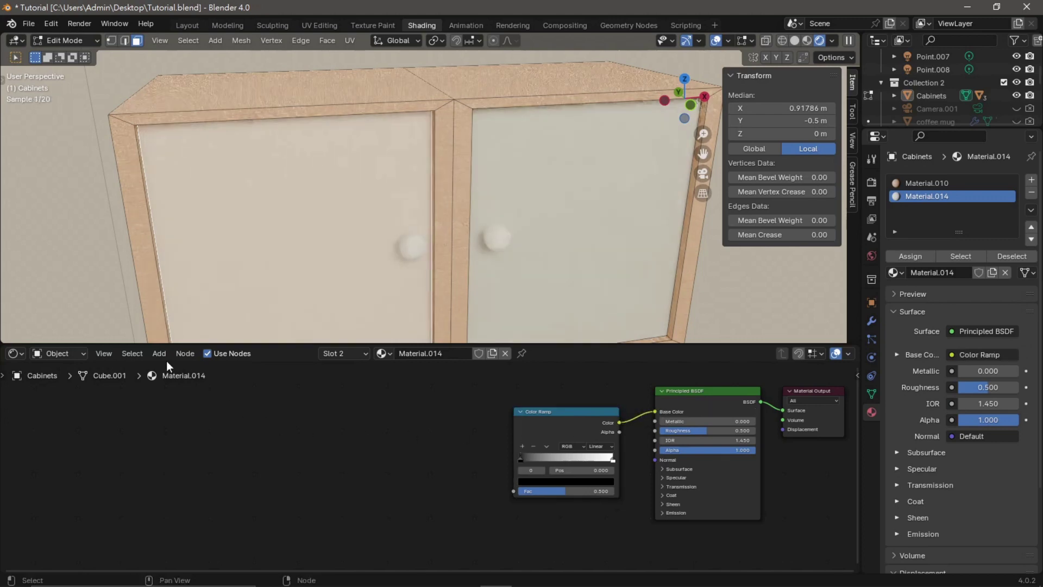
# Add a Noise Texture node before the Color Ramp and connect its Fac output to the ramp's Fac input
pyautogui.click(161, 355)
pyautogui.moveTo(200, 437)
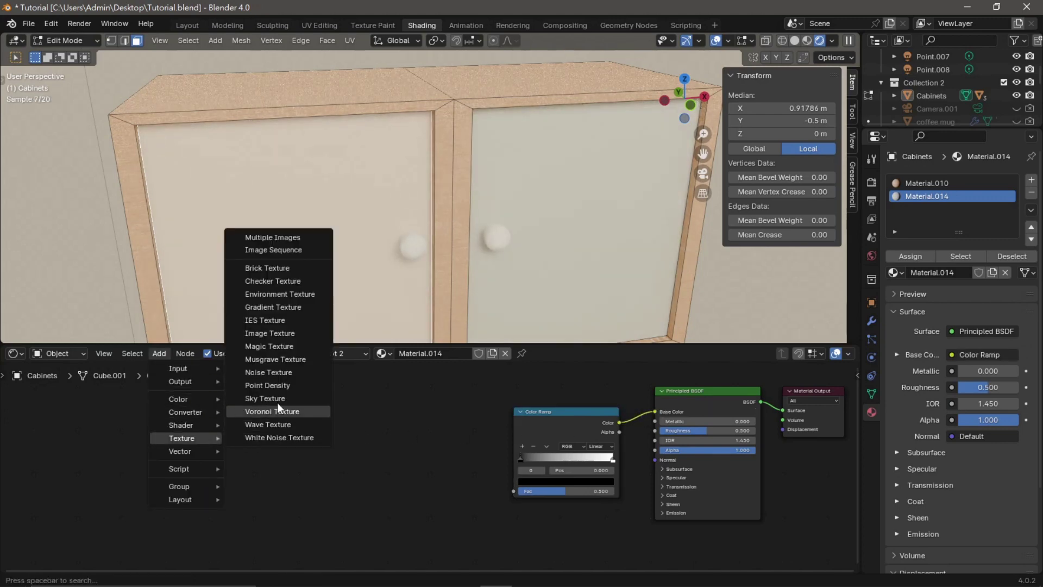
pyautogui.click(275, 373)
pyautogui.click(440, 415)
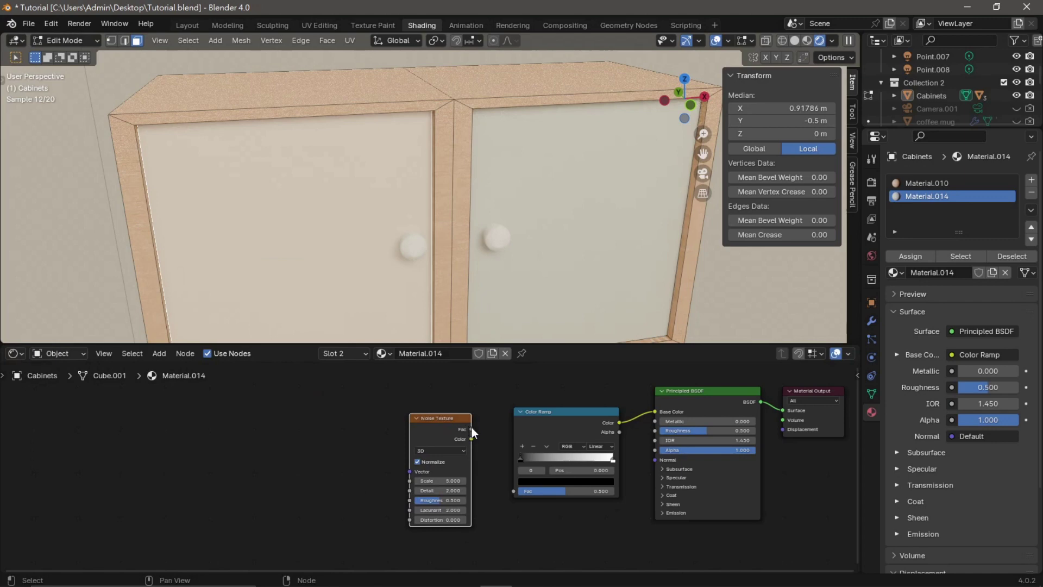
pyautogui.moveTo(471, 429); pyautogui.dragTo(510, 490)
# Add a Voronoi Texture node before the Noise Texture and connect its Distance output to the noise's Vector input
pyautogui.click(160, 353)
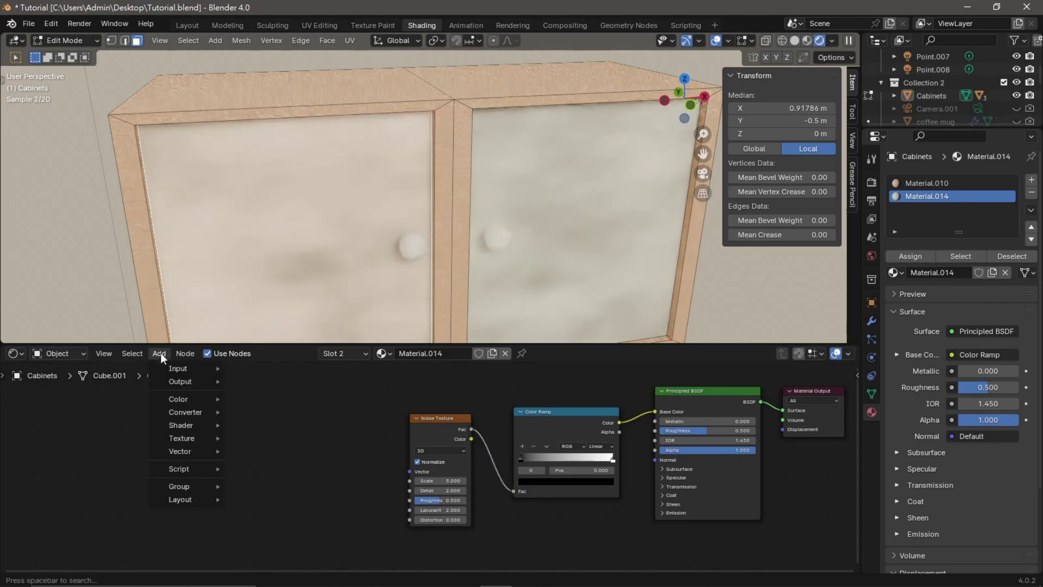
pyautogui.moveTo(201, 438)
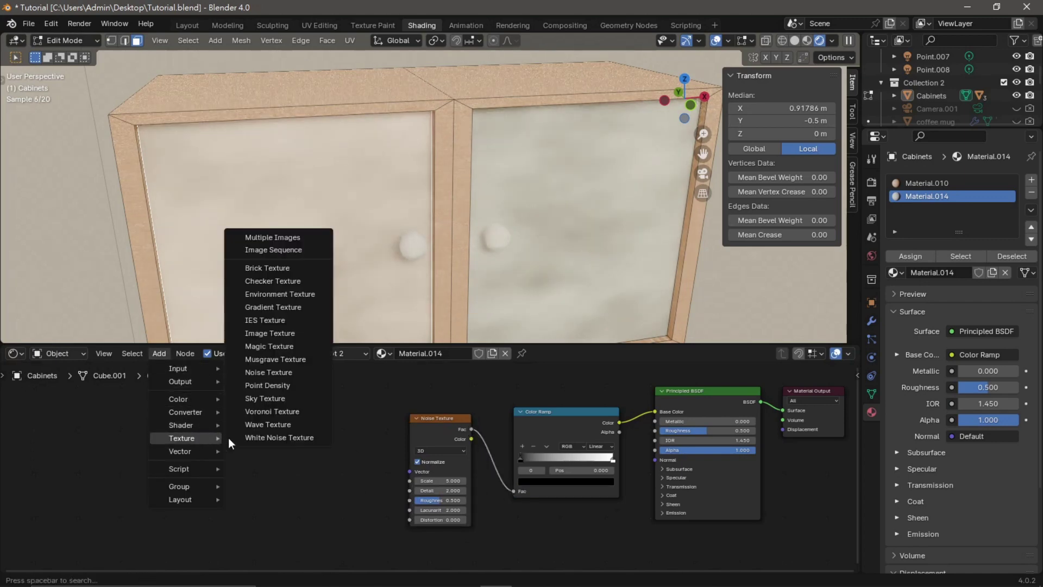
pyautogui.click(275, 411)
pyautogui.click(303, 410)
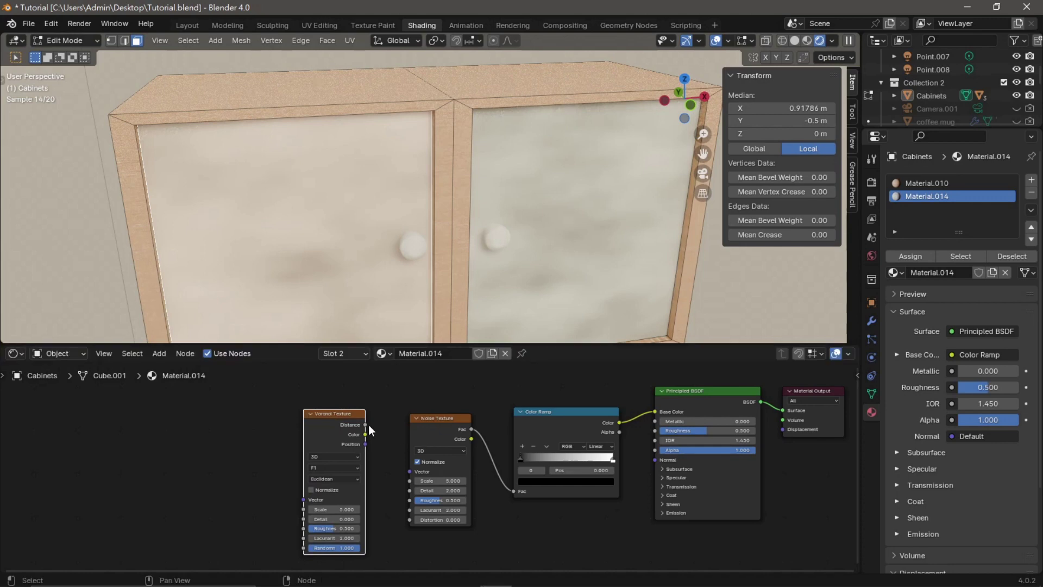
pyautogui.moveTo(366, 425); pyautogui.dragTo(410, 471)
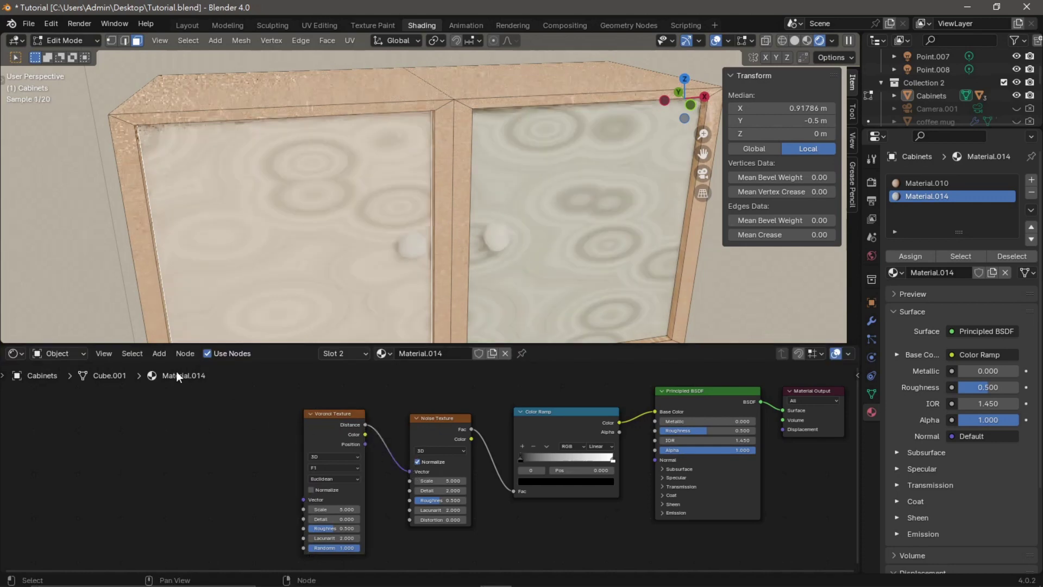
# Add a Mapping node in front of the Voronoi Texture
pyautogui.click(164, 355)
pyautogui.moveTo(198, 443)
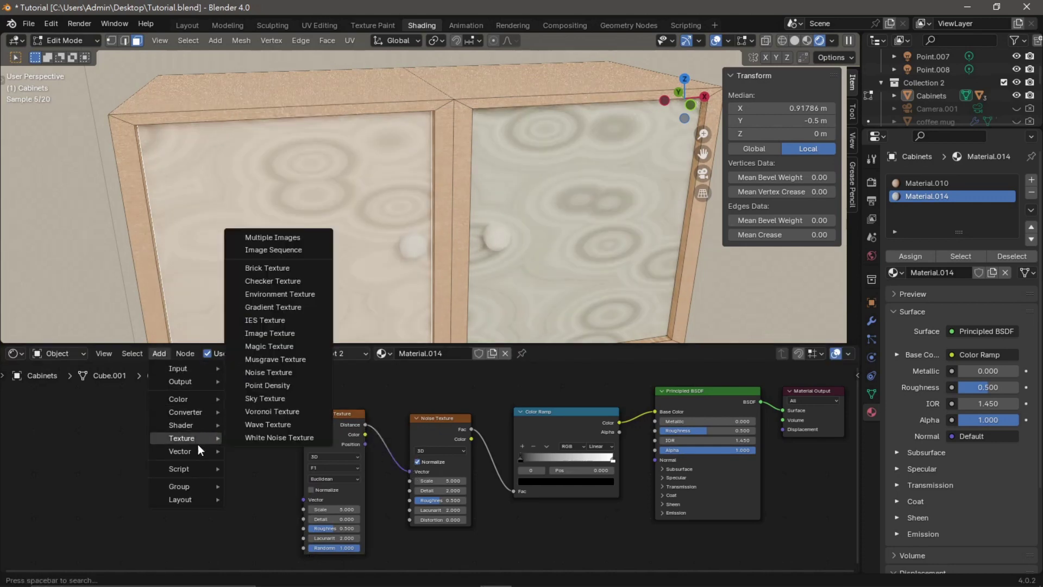
pyautogui.click(264, 476)
pyautogui.click(198, 414)
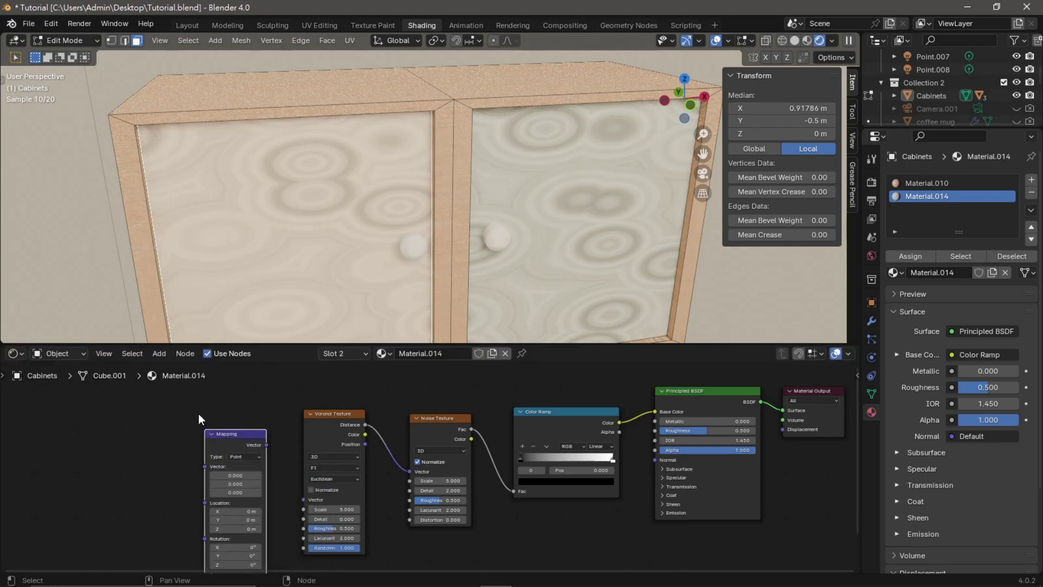
# Add a Texture Coordinate node, connect its UV output to the Mapping node, and link Mapping's Vector to the Voronoi Texture
pyautogui.click(161, 354)
pyautogui.moveTo(184, 372)
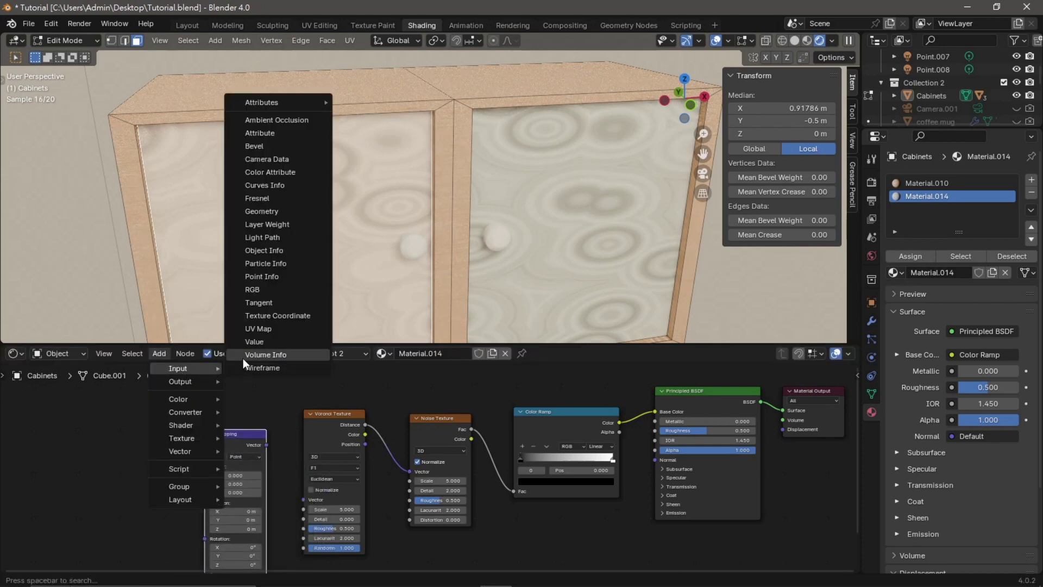
pyautogui.click(260, 314)
pyautogui.click(91, 450)
pyautogui.moveTo(164, 480); pyautogui.dragTo(205, 466)
pyautogui.moveTo(267, 445); pyautogui.dragTo(304, 498)
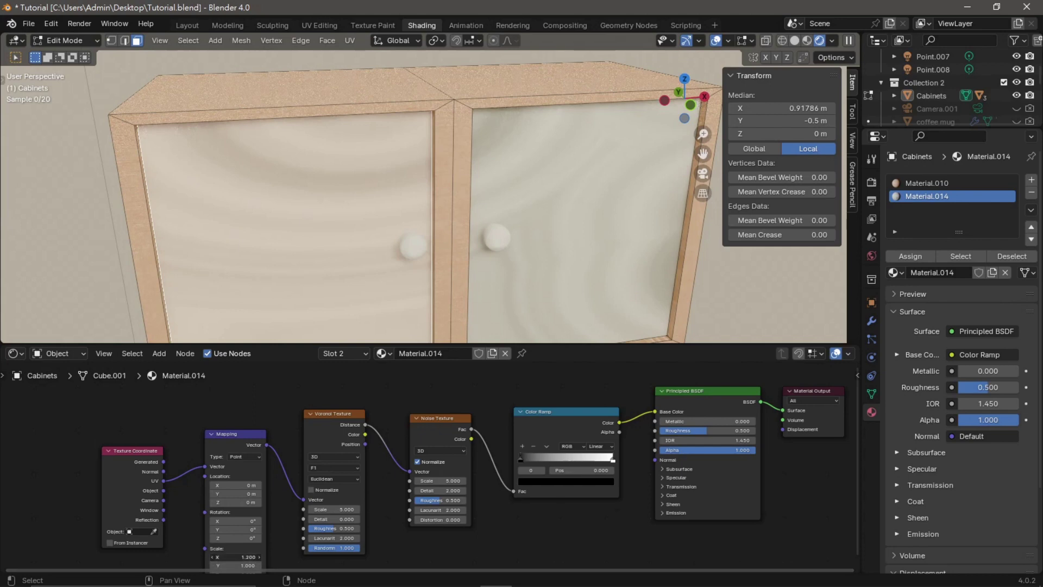
# Set the Mapping node's Scale X to about 46.6 and shift the node up so all its fields fit in view
pyautogui.moveTo(233, 556); pyautogui.dragTo(720, 557)
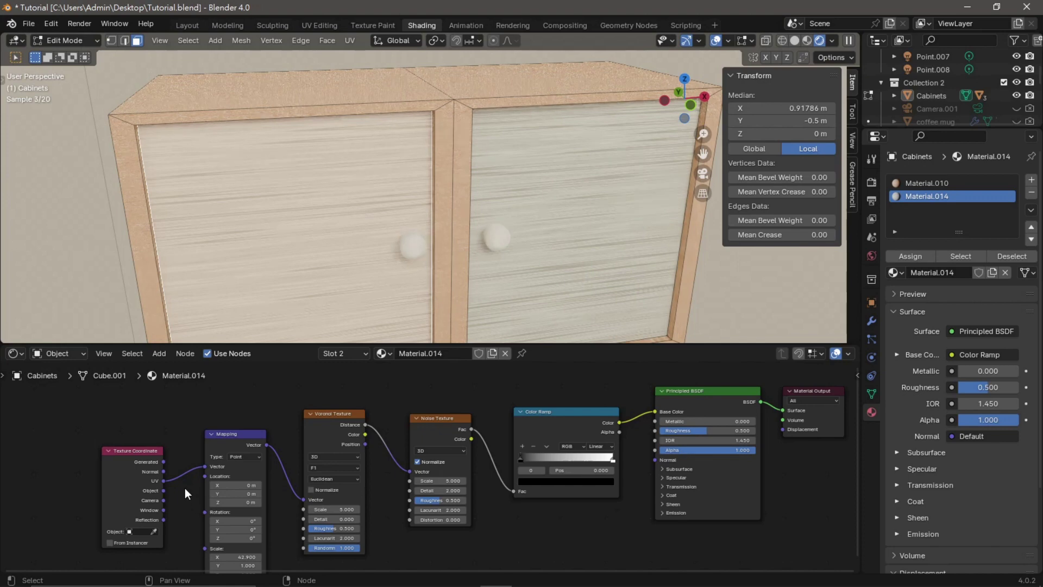
pyautogui.moveTo(233, 557); pyautogui.dragTo(277, 557)
pyautogui.moveTo(236, 438); pyautogui.dragTo(240, 398)
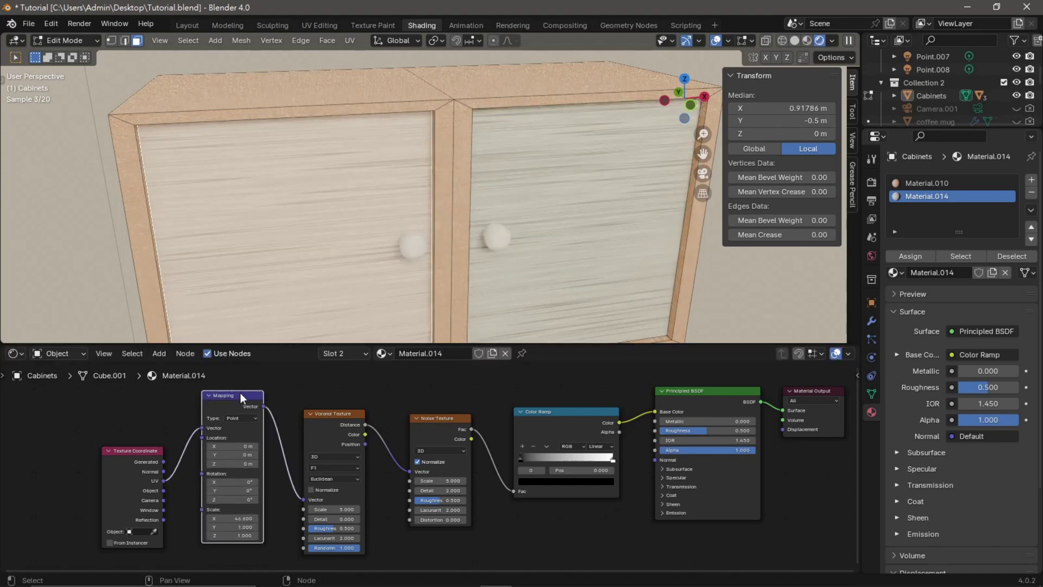
# Move the Color Ramp's black stop to 0.323 and white stop to about 0.8, and recolor the black stop dark red
pyautogui.moveTo(521, 459); pyautogui.dragTo(592, 459)
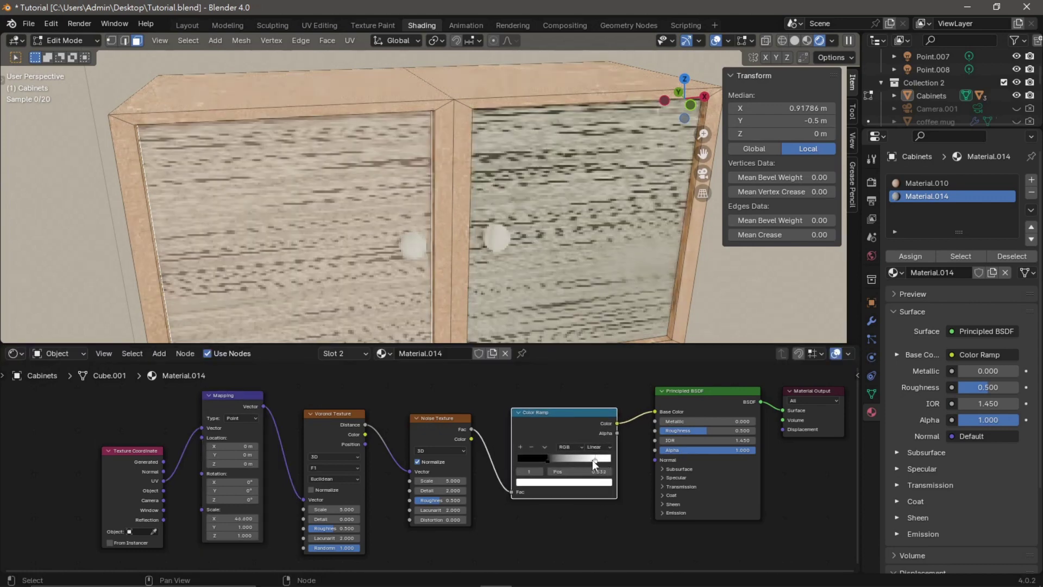
pyautogui.click(547, 460)
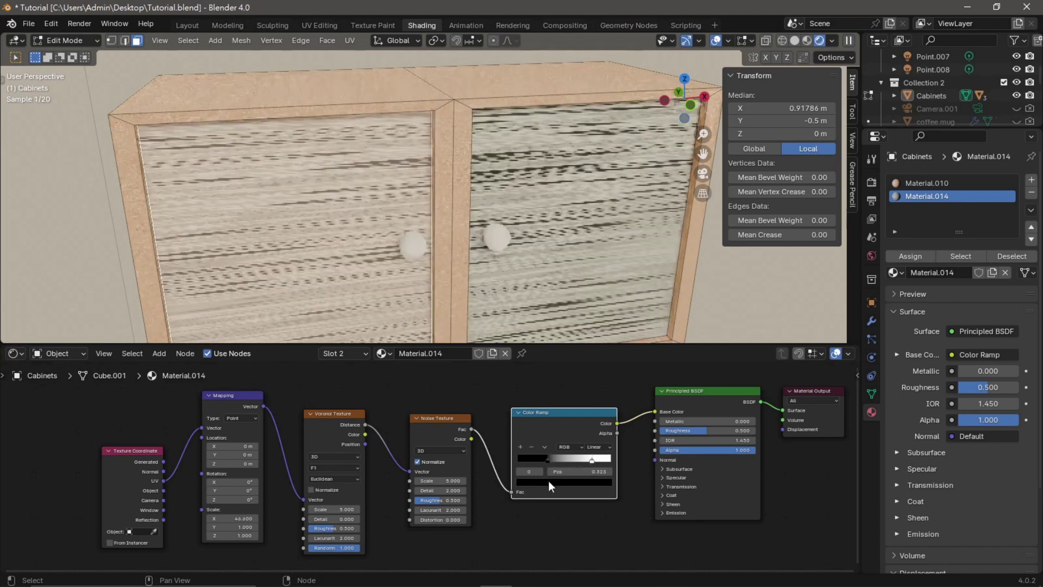
pyautogui.click(548, 481)
pyautogui.moveTo(604, 419)
pyautogui.mouseDown()
pyautogui.moveTo(604, 395)
pyautogui.moveTo(559, 389)
pyautogui.moveTo(556, 405)
pyautogui.mouseUp()
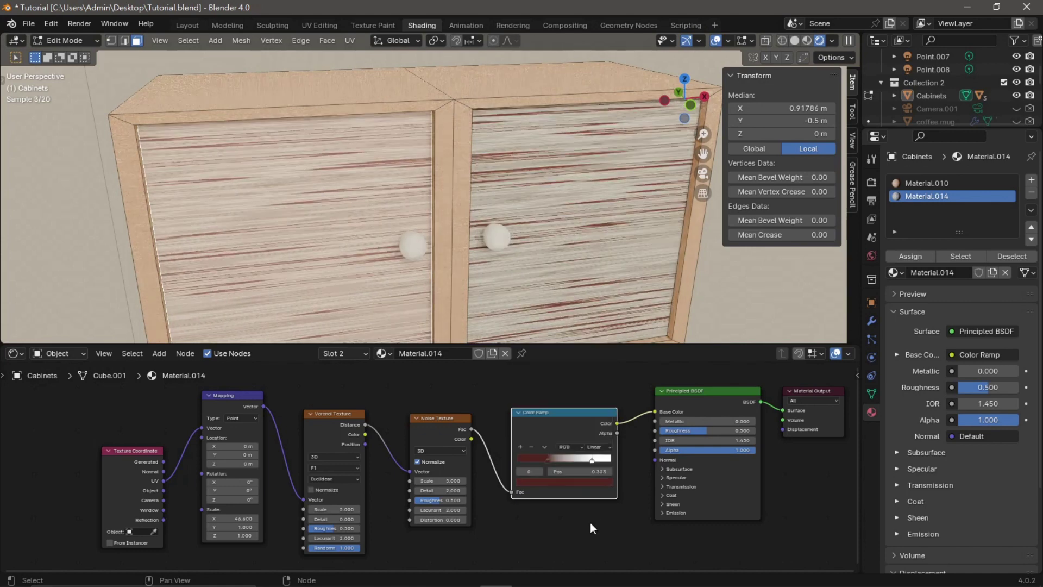
# Recolor the Color Ramp's white stop sandy tan and add a middle stop at 0.561
pyautogui.click(591, 461)
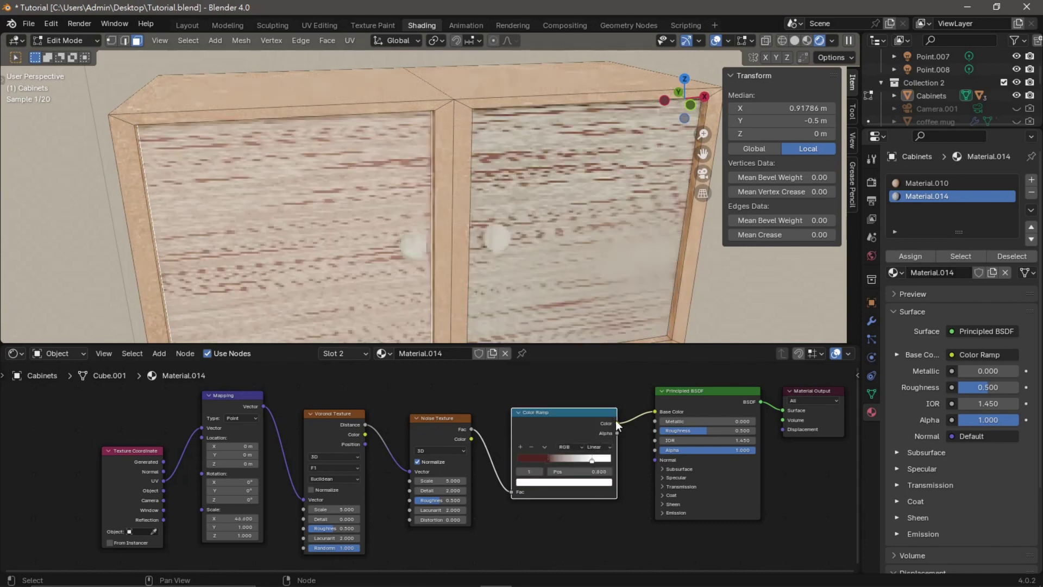
pyautogui.click(600, 481)
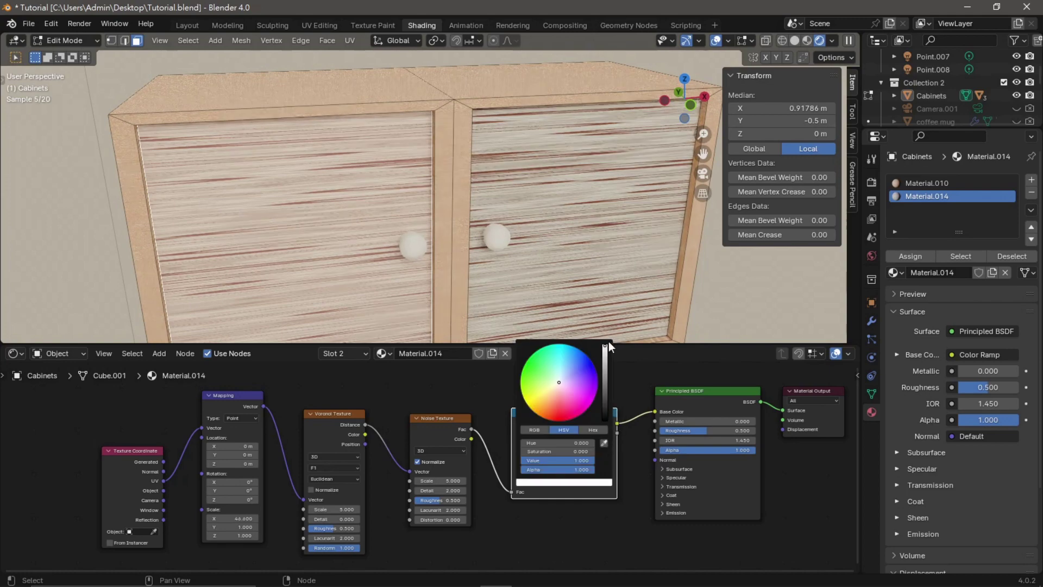
pyautogui.moveTo(605, 344)
pyautogui.mouseDown()
pyautogui.moveTo(606, 365)
pyautogui.moveTo(551, 391)
pyautogui.mouseUp()
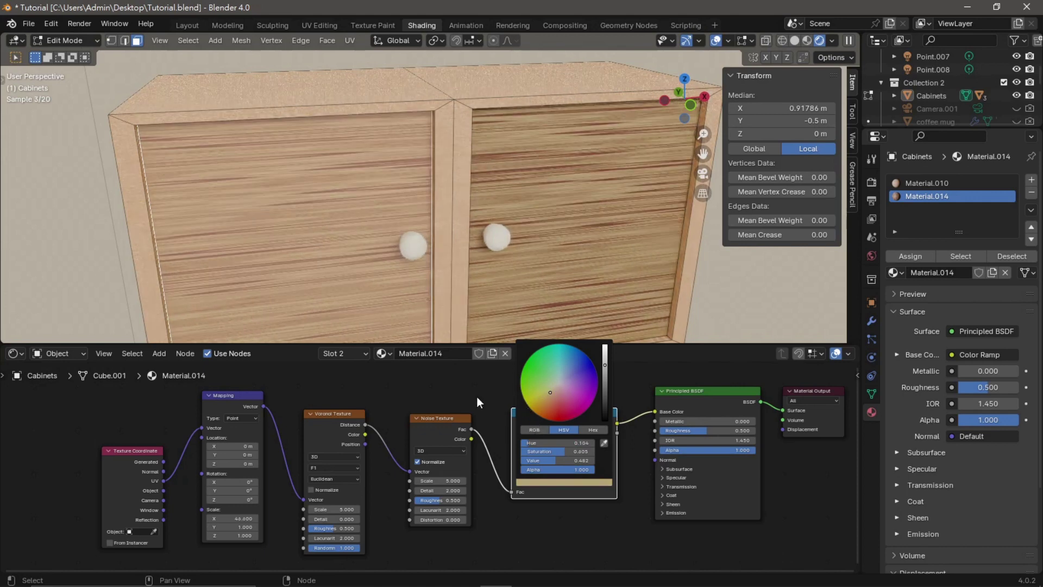
pyautogui.click(520, 446)
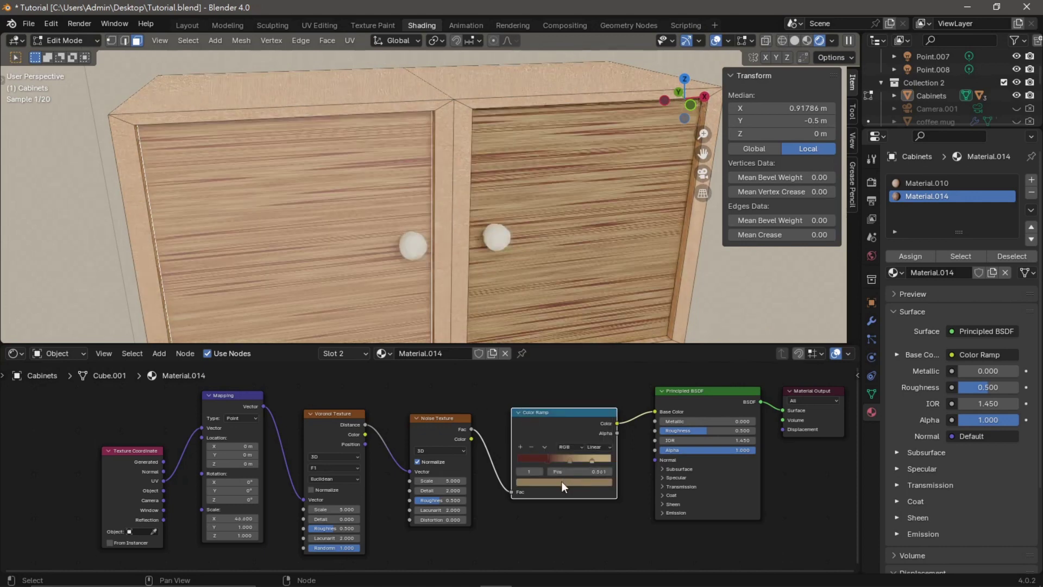
# Set the Noise Texture's Scale to 14.2 and recolor the Color Ramp's middle stop a warmer reddish brown
pyautogui.moveTo(434, 481); pyautogui.dragTo(499, 480)
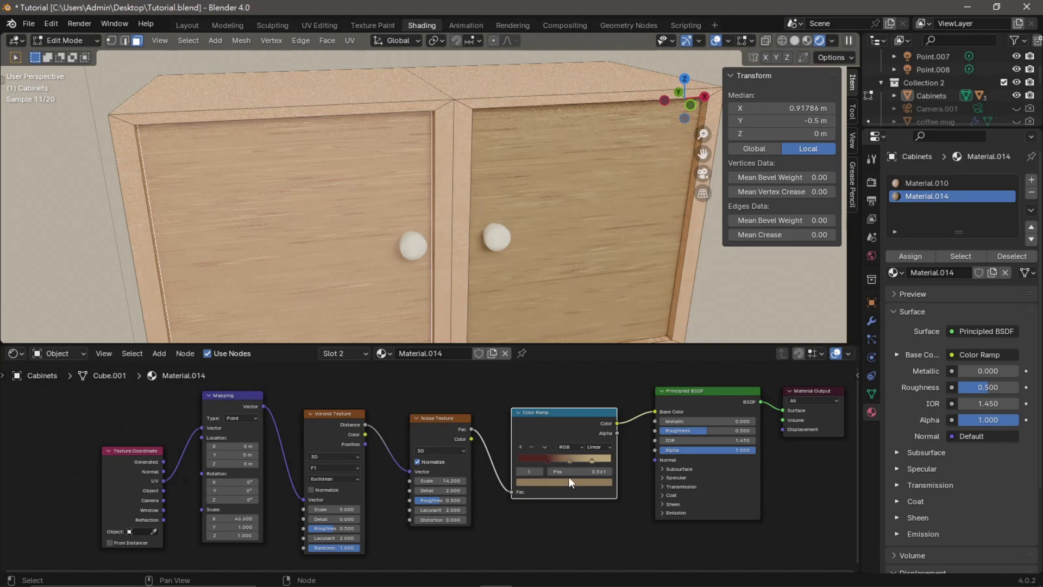
pyautogui.click(569, 460)
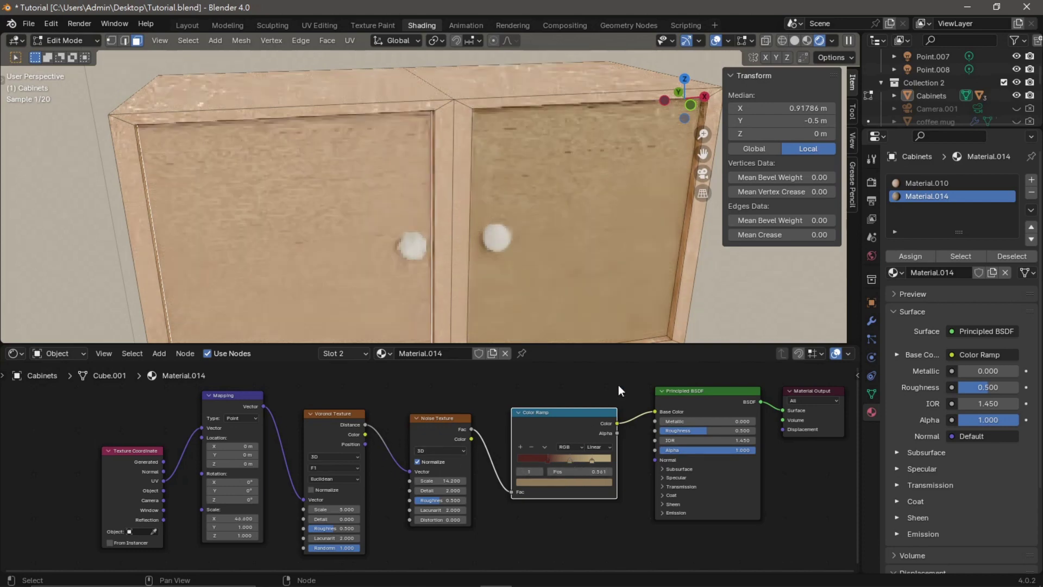
pyautogui.click(579, 483)
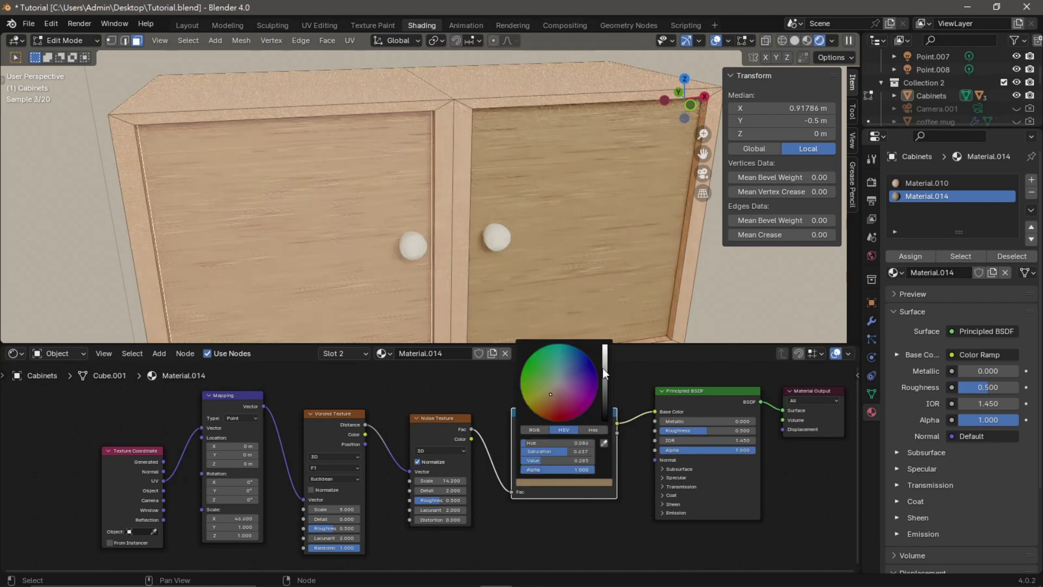
pyautogui.click(550, 395)
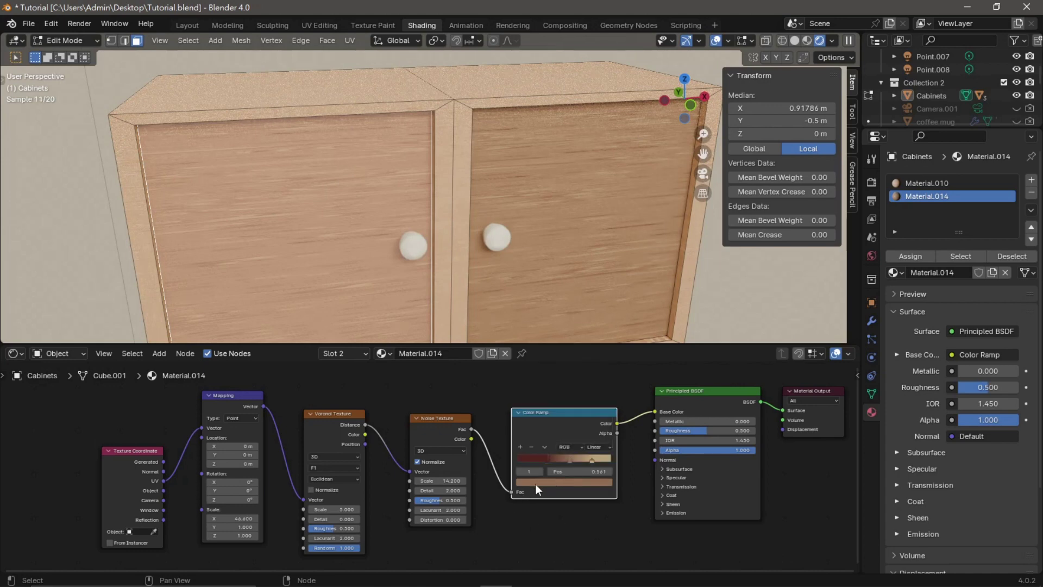
# Fine-tune the Voronoi Texture's Scale to adjust the grain on the doors
pyautogui.moveTo(486, 282); pyautogui.dragTo(448, 286, button='middle')
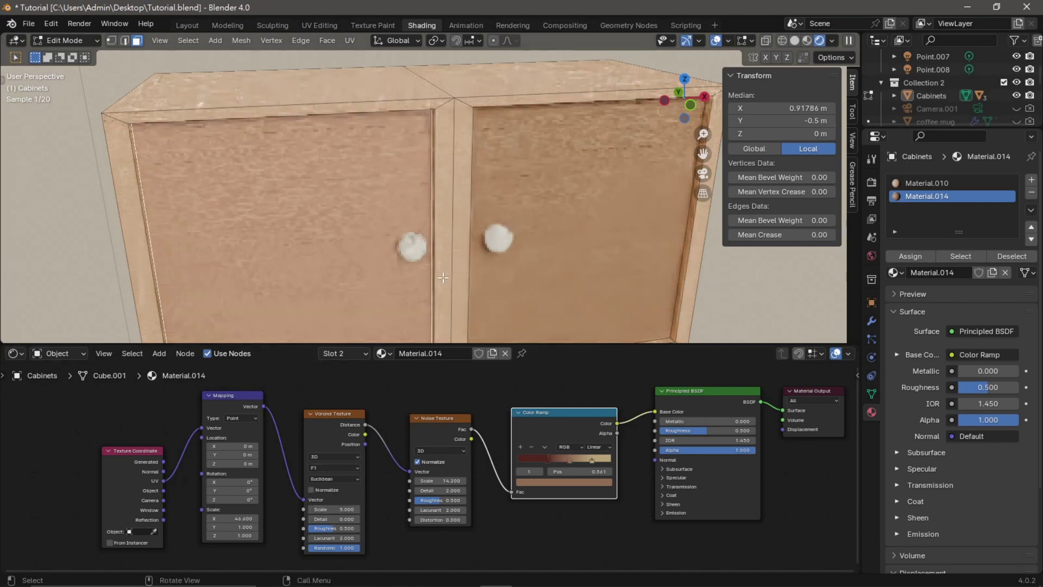
pyautogui.moveTo(323, 502)
pyautogui.mouseDown()
pyautogui.moveTo(345, 504)
pyautogui.moveTo(326, 504)
pyautogui.mouseUp()
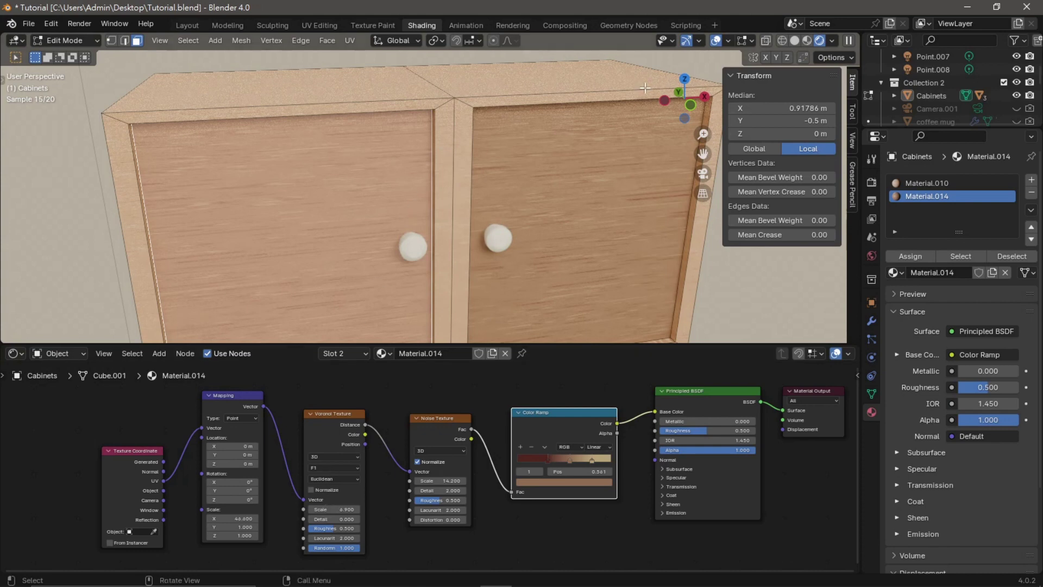
# Return to Object Mode and select the cabinet with both doors in view
pyautogui.click(96, 42)
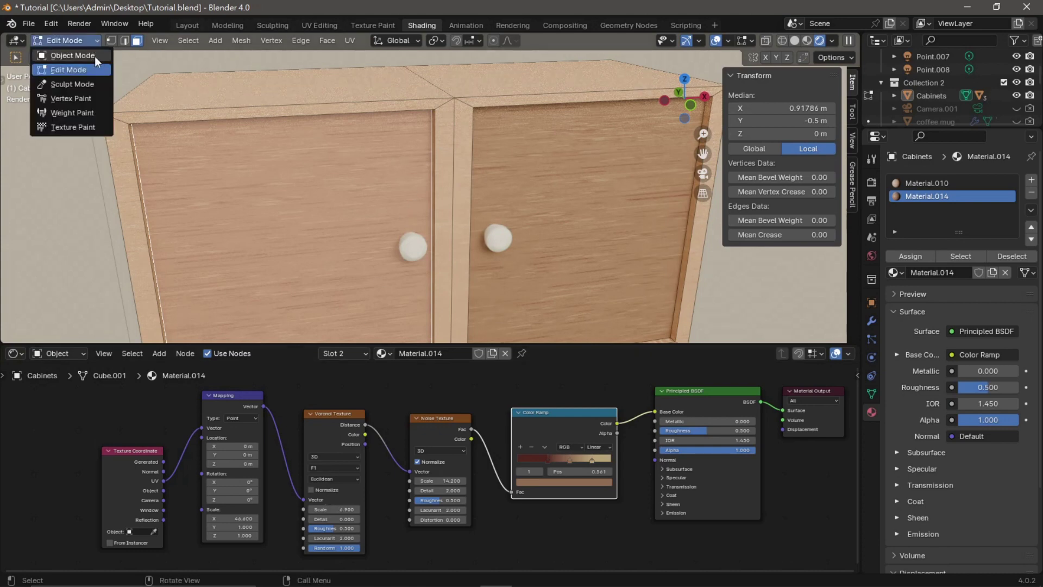
pyautogui.click(94, 57)
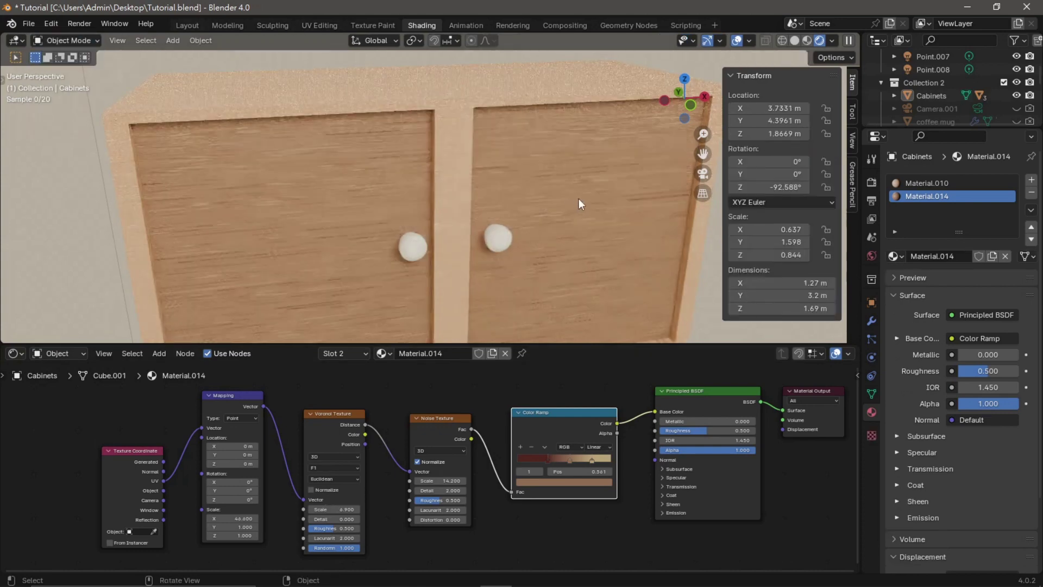
pyautogui.scroll(-1, 681, 239)
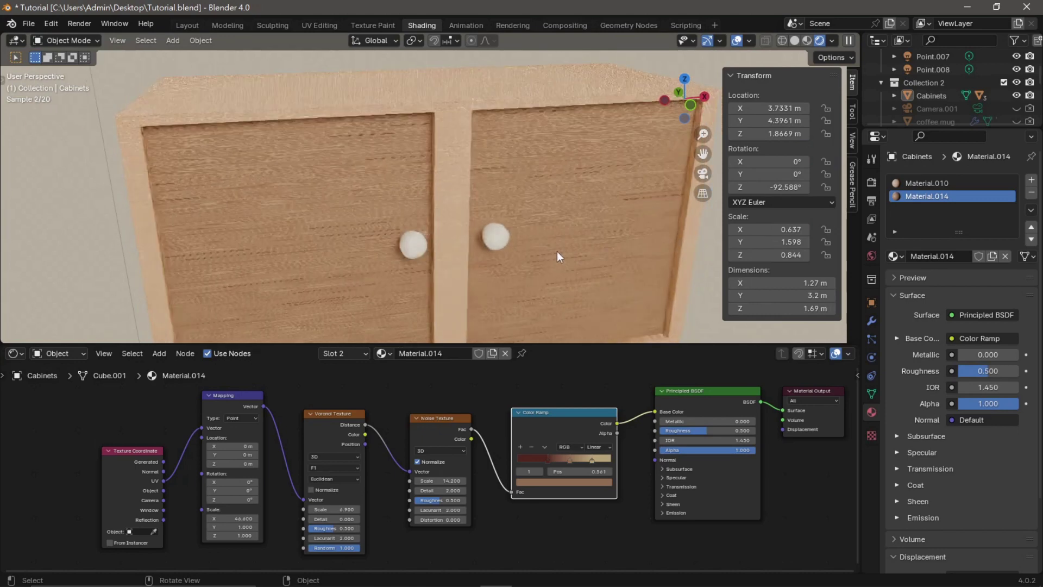
pyautogui.scroll(-3, 572, 233)
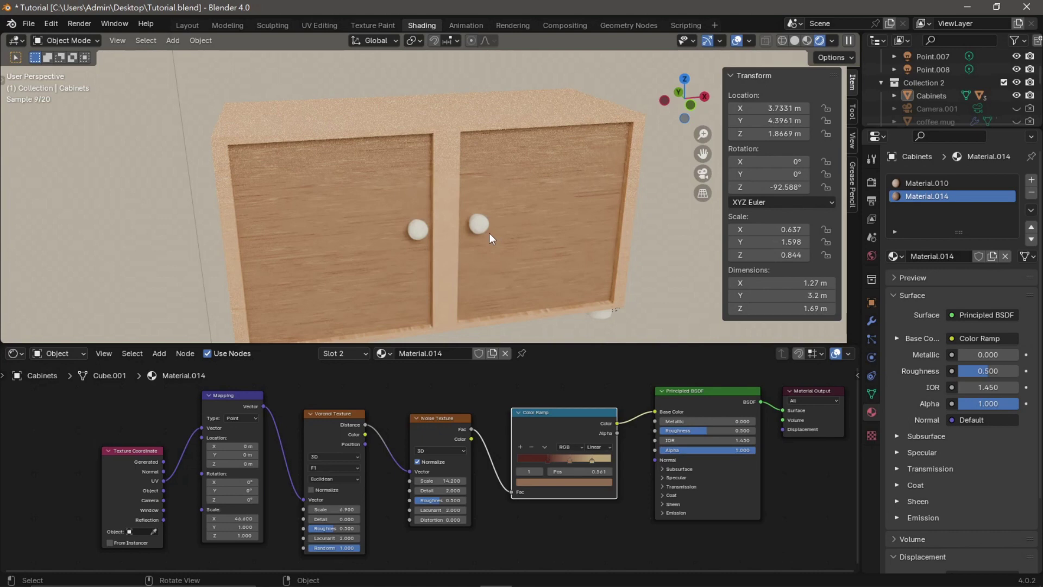
pyautogui.click(448, 188)
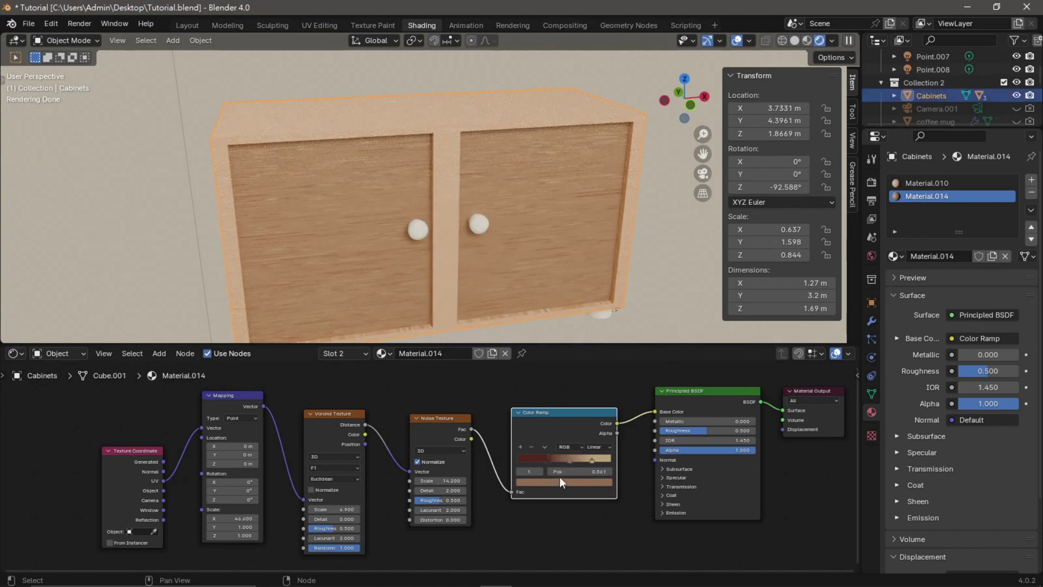
# Move the door material's dark Color Ramp stop to 0.345 and its middle stop to 0.543
pyautogui.click(550, 461)
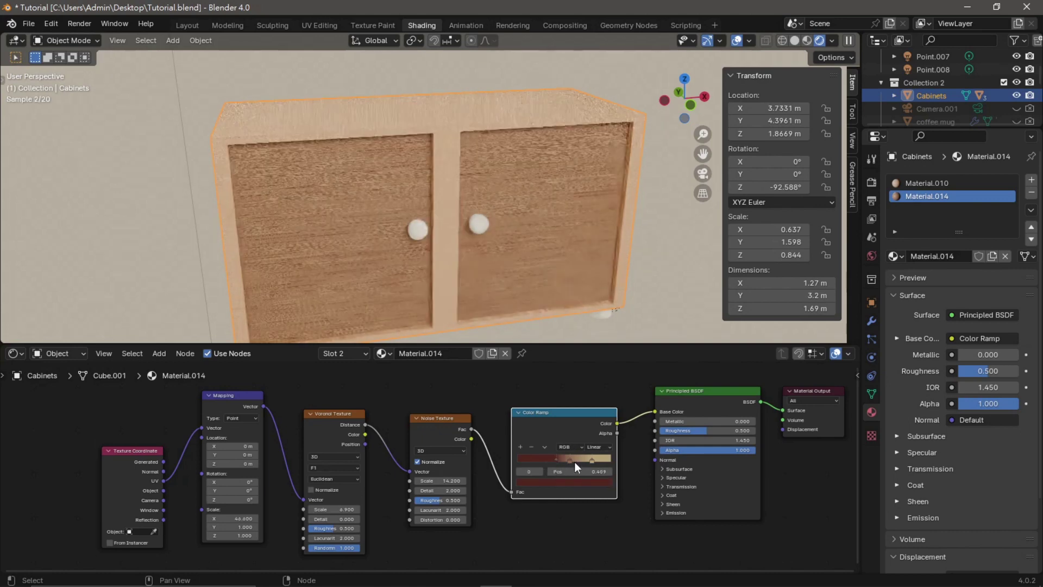
pyautogui.click(569, 461)
pyautogui.moveTo(577, 462); pyautogui.dragTo(574, 461)
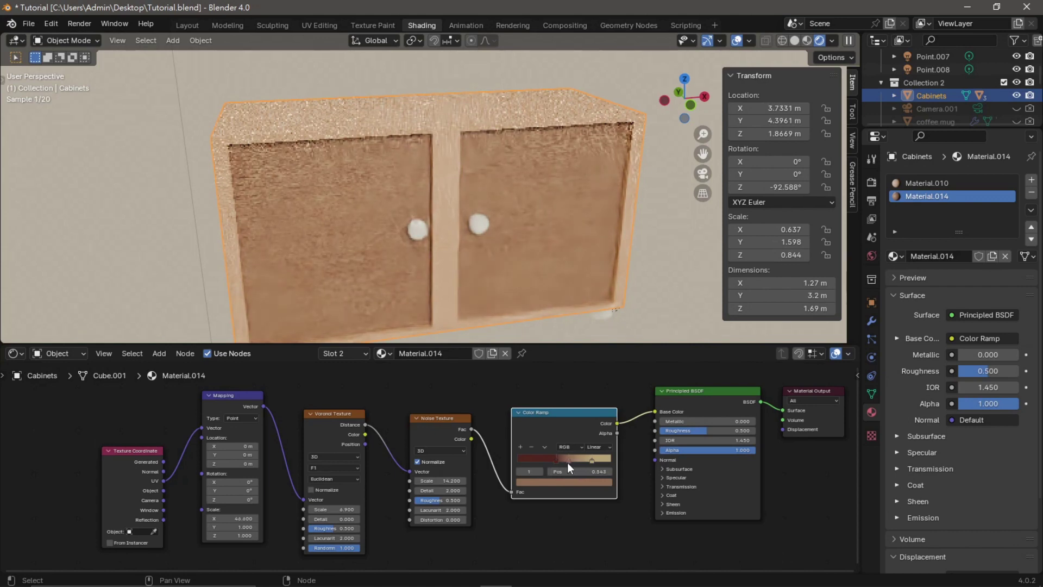
pyautogui.click(554, 461)
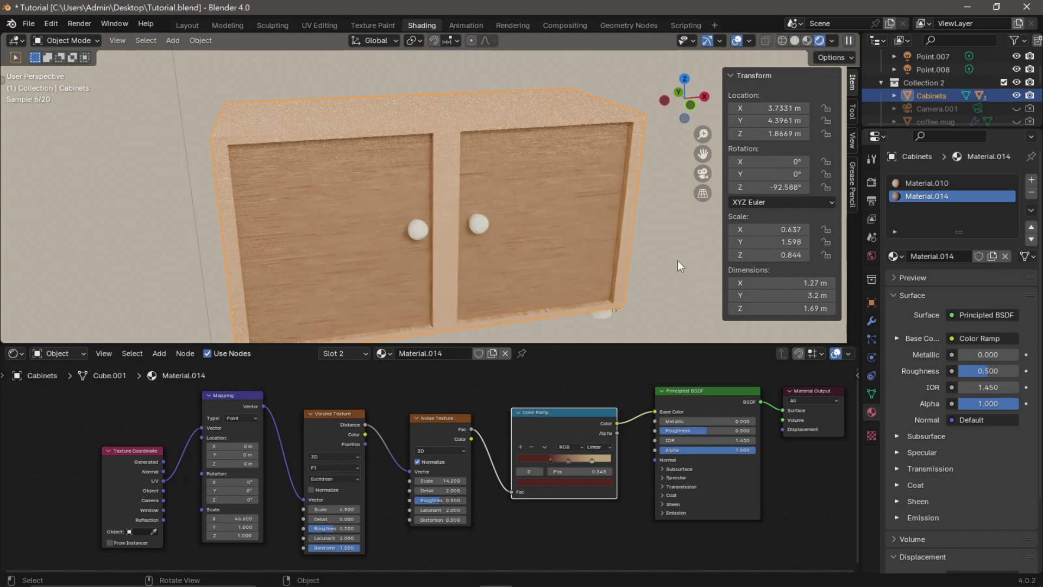
# In the frame's Material.010, darken the Color Ramp's first stop to a deep brown and move it to 0.291
pyautogui.click(922, 183)
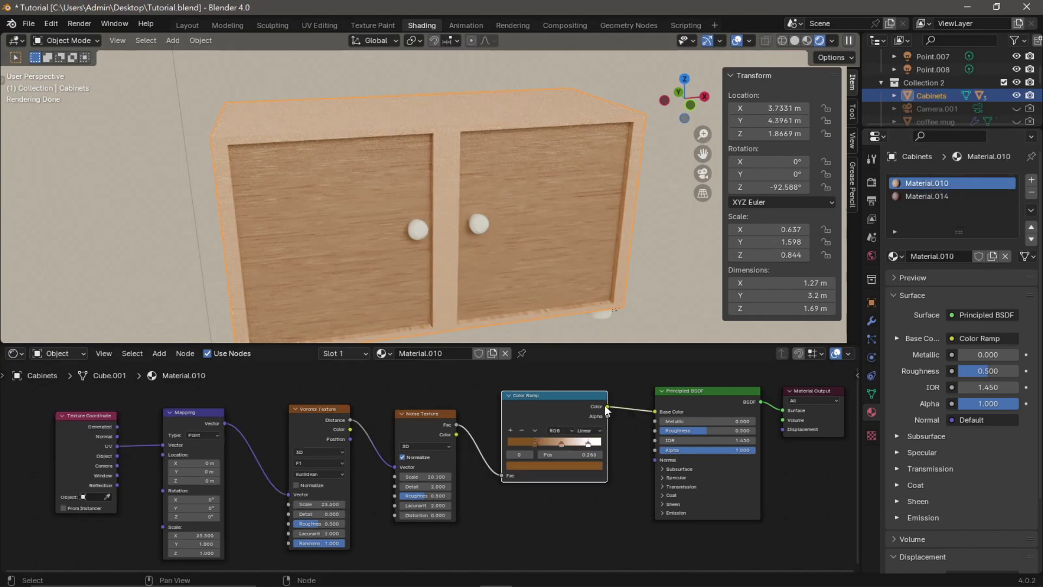
pyautogui.click(539, 452)
pyautogui.click(543, 464)
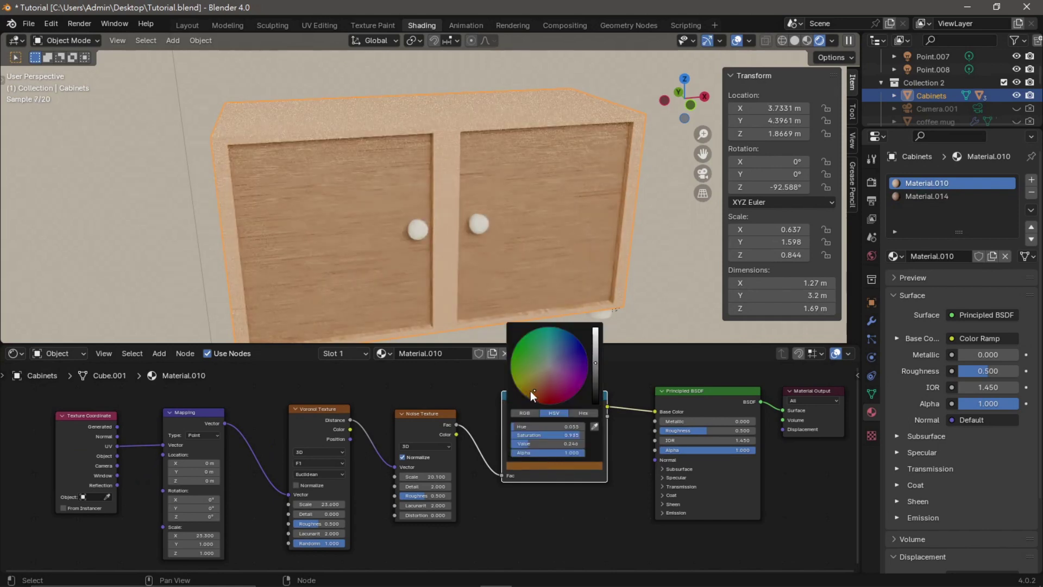
pyautogui.moveTo(595, 362); pyautogui.dragTo(592, 379)
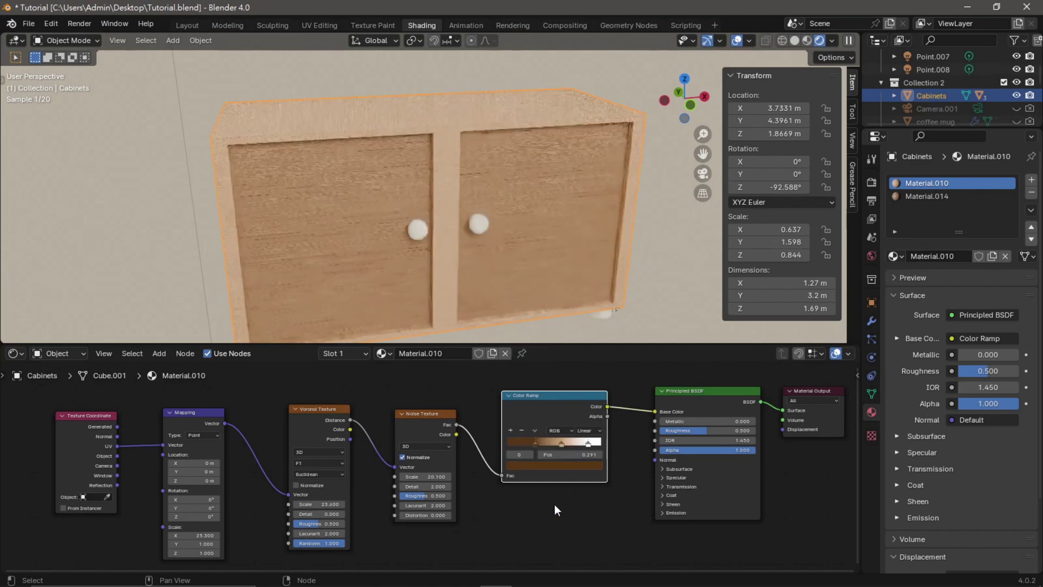
# Darken the middle Color Ramp stop of Material.010 to a muted tan brown
pyautogui.click(560, 443)
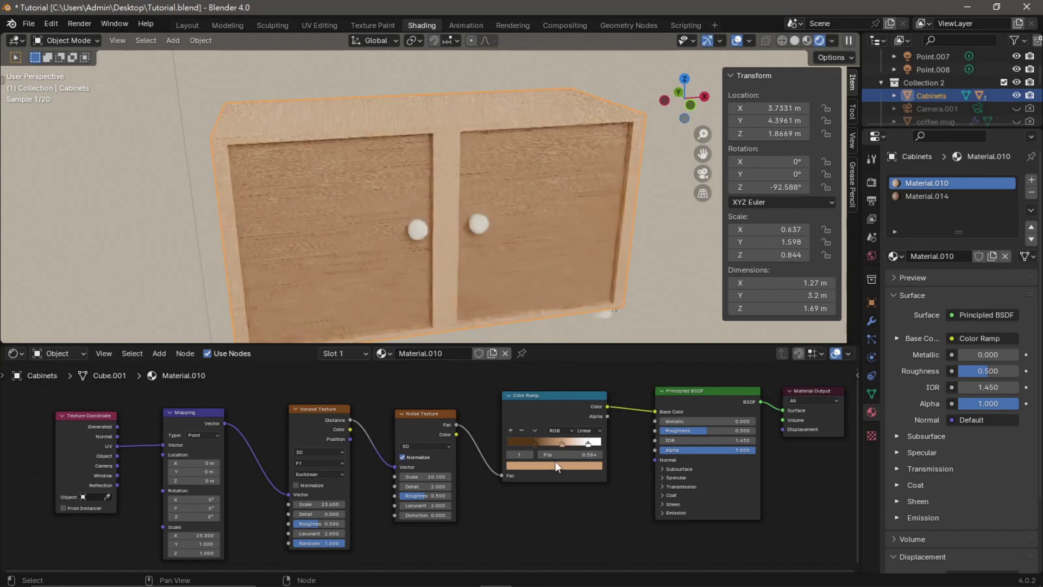
pyautogui.click(579, 465)
pyautogui.moveTo(595, 341); pyautogui.dragTo(596, 351)
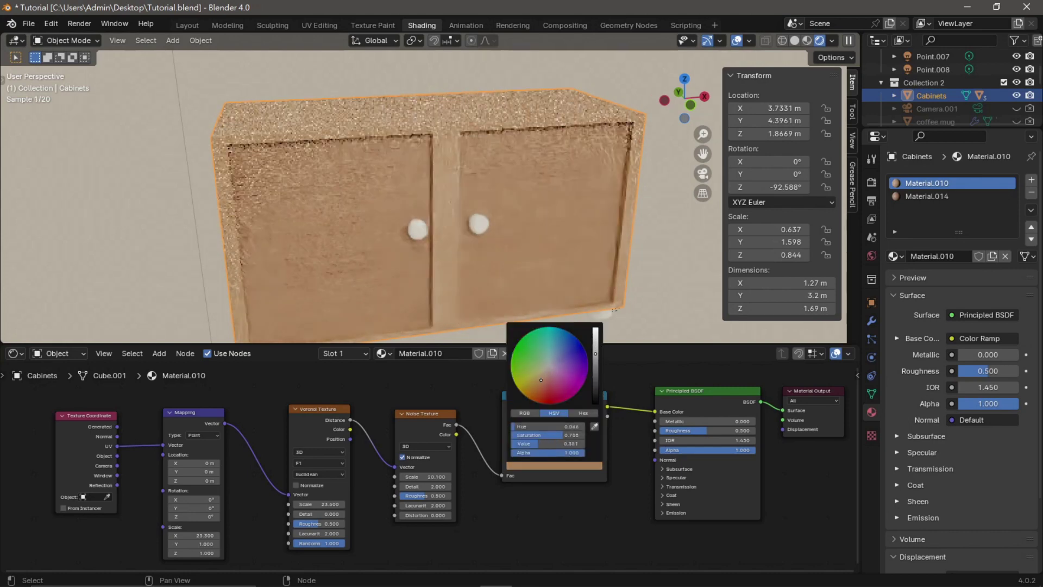
pyautogui.click(647, 307)
# Examine the frame material's wood grain on the cabinet's top and back
pyautogui.scroll(-5, 618, 149)
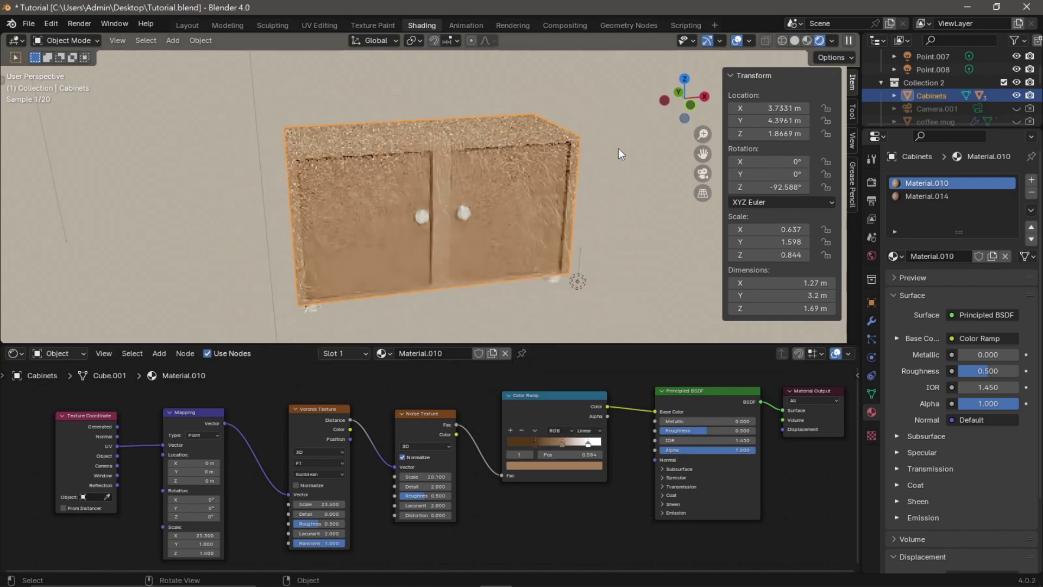
pyautogui.moveTo(694, 101); pyautogui.dragTo(622, 190)
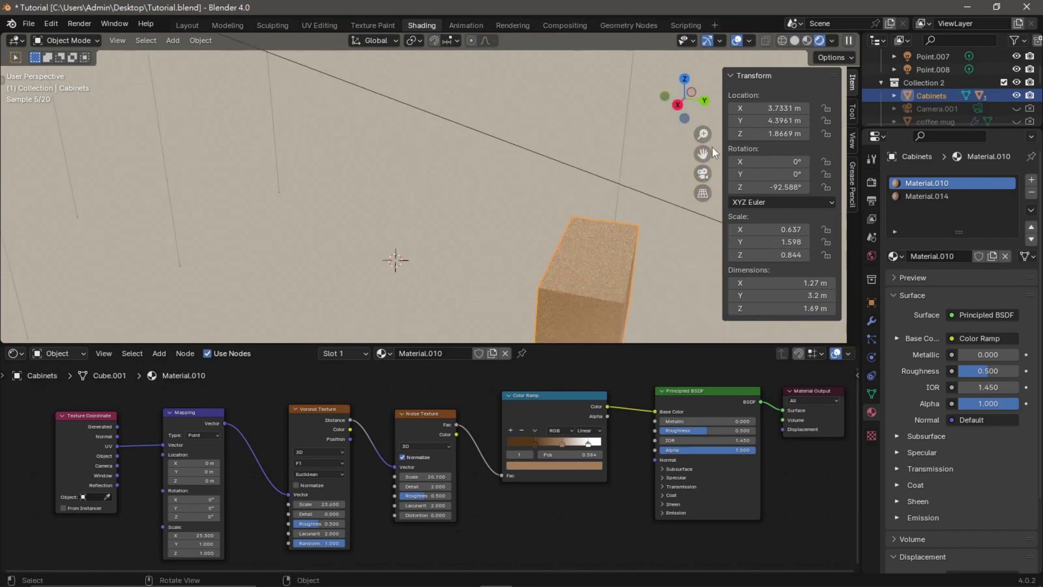
pyautogui.moveTo(704, 152); pyautogui.dragTo(736, 136)
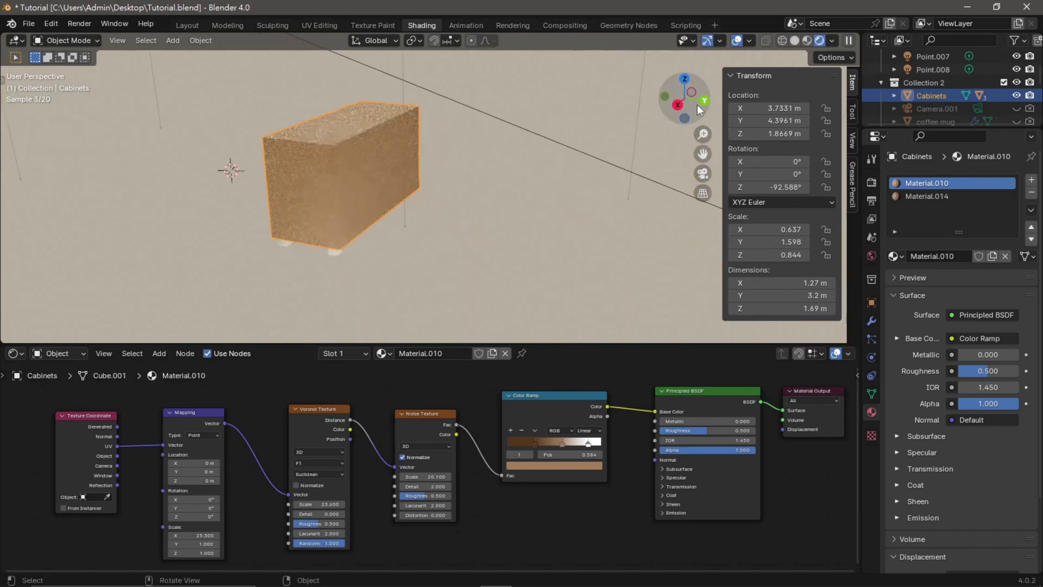
pyautogui.moveTo(696, 104); pyautogui.dragTo(682, 109)
pyautogui.moveTo(702, 154)
pyautogui.mouseDown()
pyautogui.moveTo(814, 283)
pyautogui.moveTo(664, 164)
pyautogui.moveTo(701, 154)
pyautogui.moveTo(576, 60)
pyautogui.moveTo(706, 153)
pyautogui.mouseUp()
pyautogui.scroll(2, 562, 277)
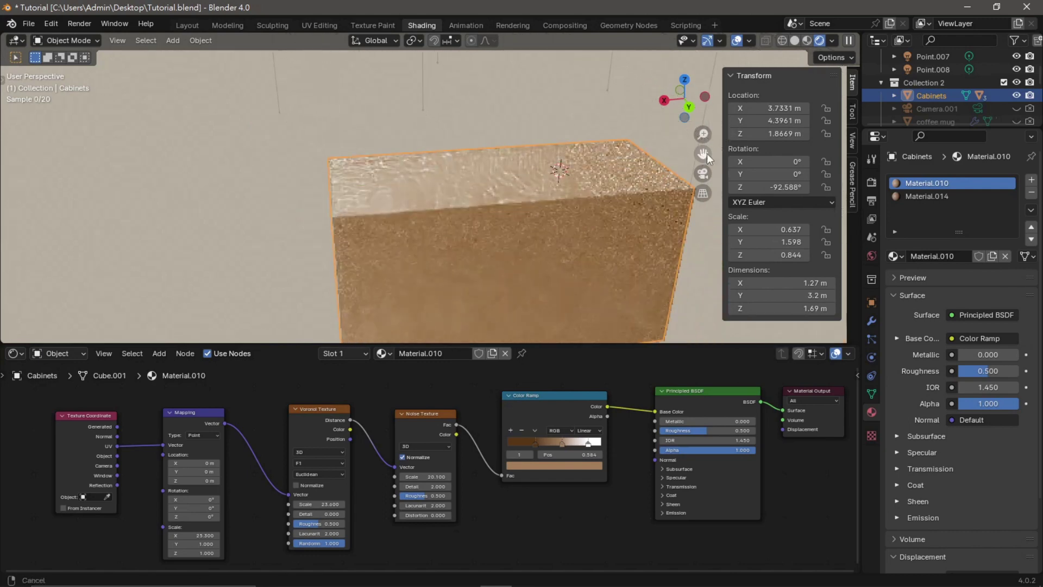
pyautogui.scroll(2, 595, 231)
pyautogui.scroll(2, 594, 229)
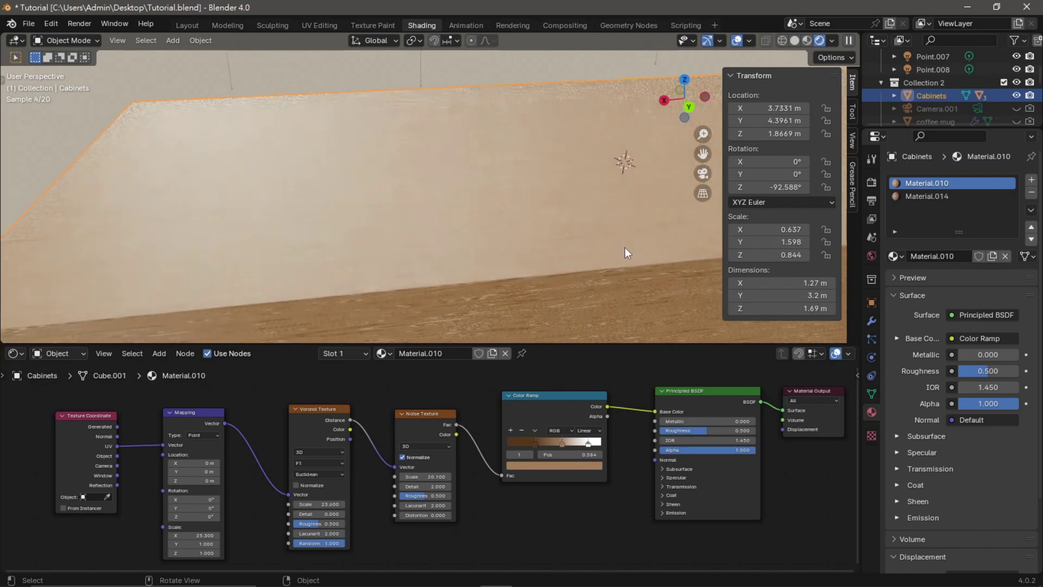
pyautogui.scroll(-2, 630, 255)
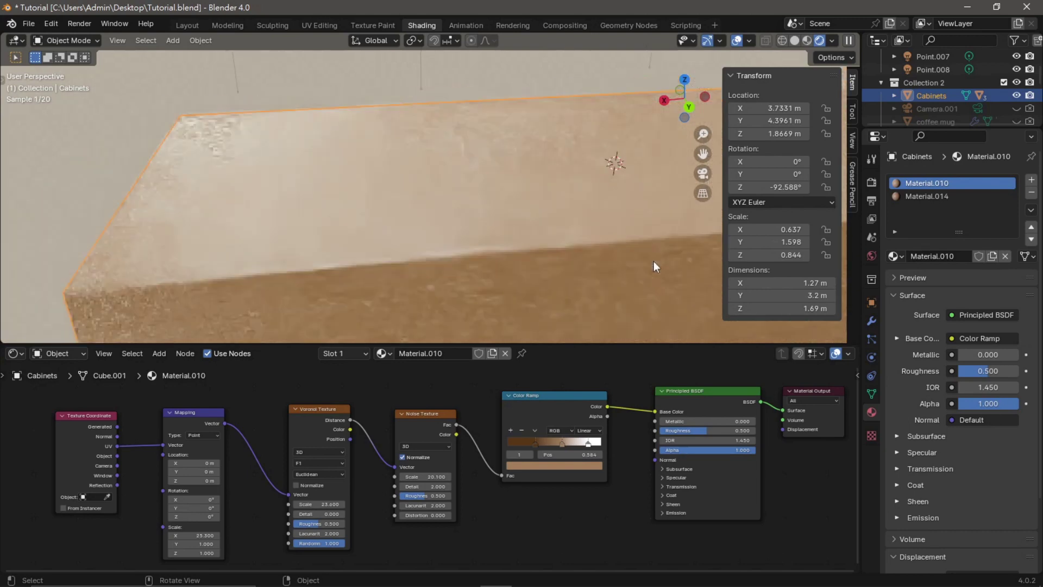
pyautogui.moveTo(705, 155); pyautogui.dragTo(729, 231)
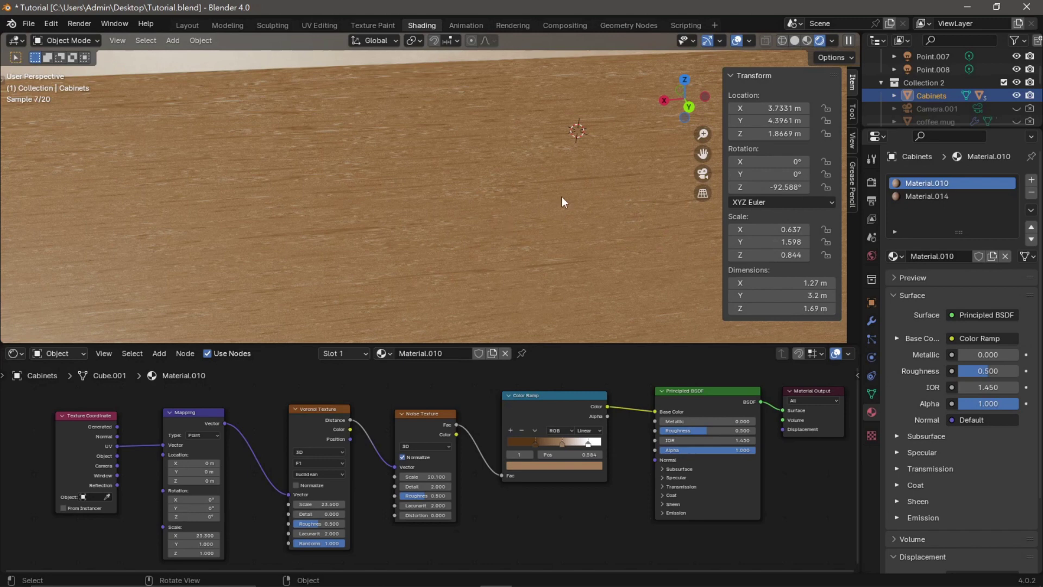
pyautogui.scroll(-2, 459, 244)
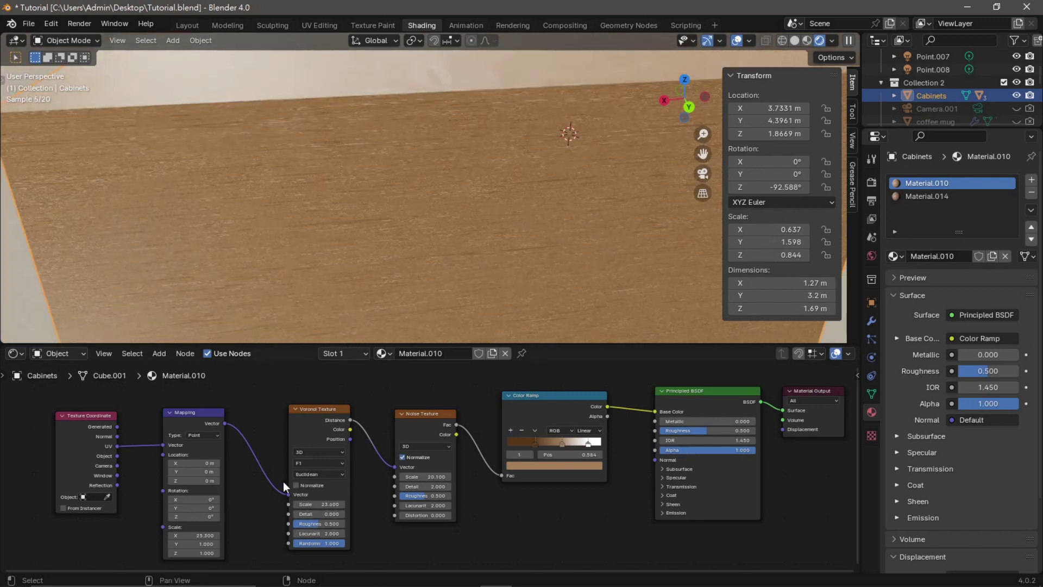
# Refine the frame's grain with a Noise Texture Scale of 27.4, a Voronoi Texture Scale of -12.3 and a higher Mapping X scale
pyautogui.moveTo(413, 477); pyautogui.dragTo(441, 477)
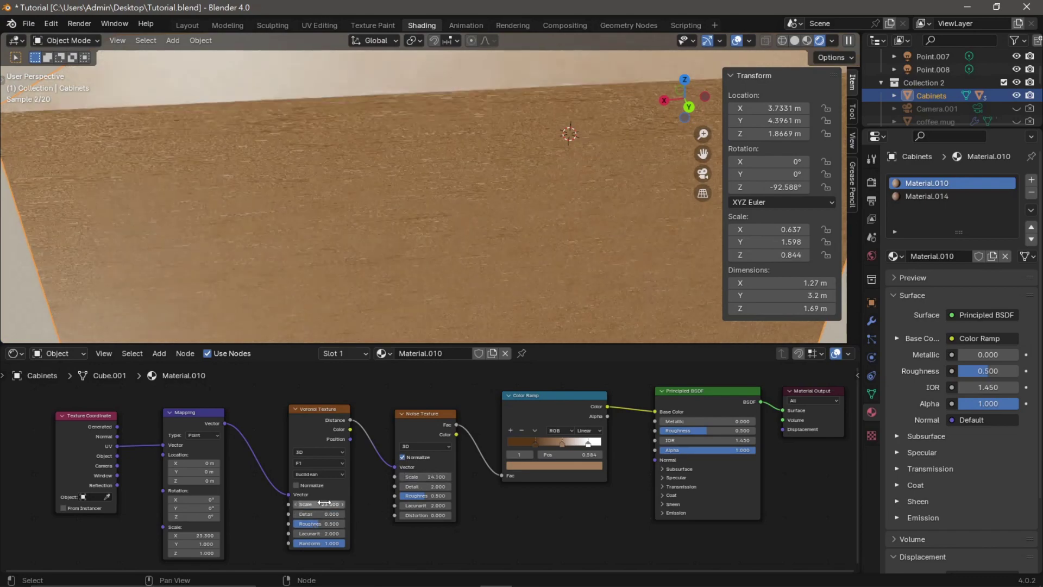
pyautogui.moveTo(328, 504); pyautogui.dragTo(248, 503)
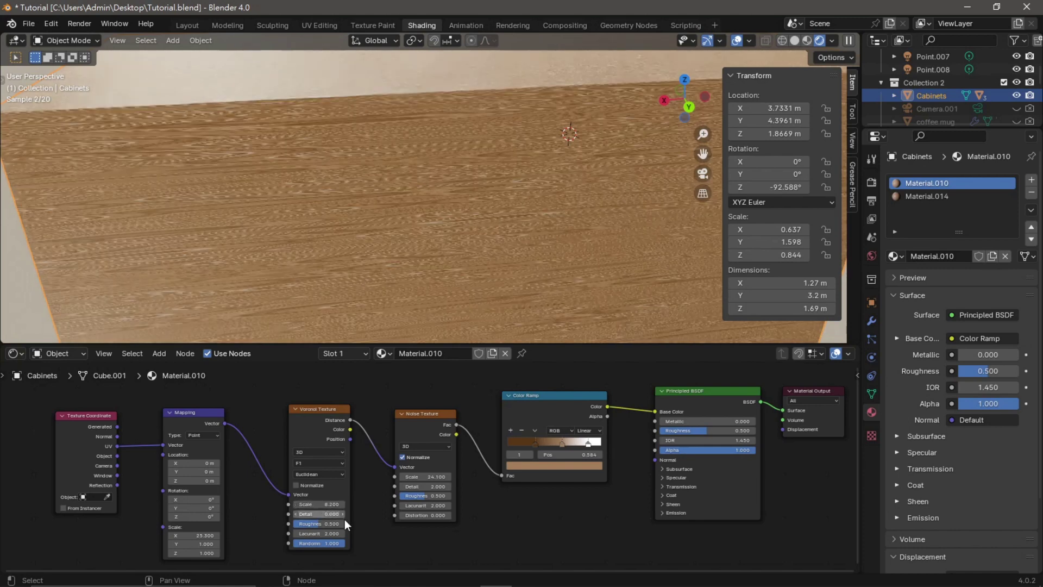
pyautogui.moveTo(333, 504); pyautogui.dragTo(256, 505)
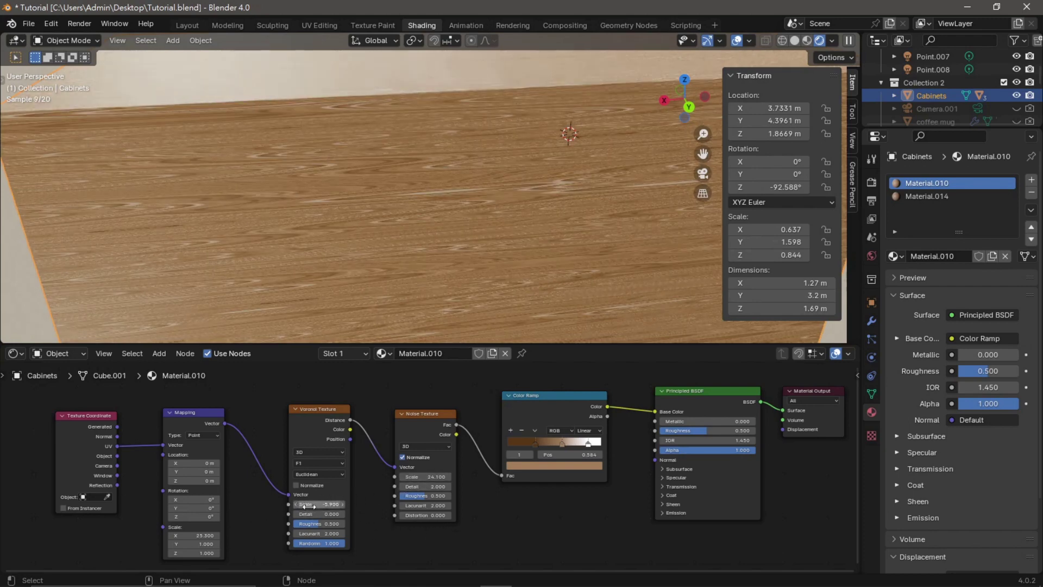
pyautogui.moveTo(321, 504); pyautogui.dragTo(325, 505)
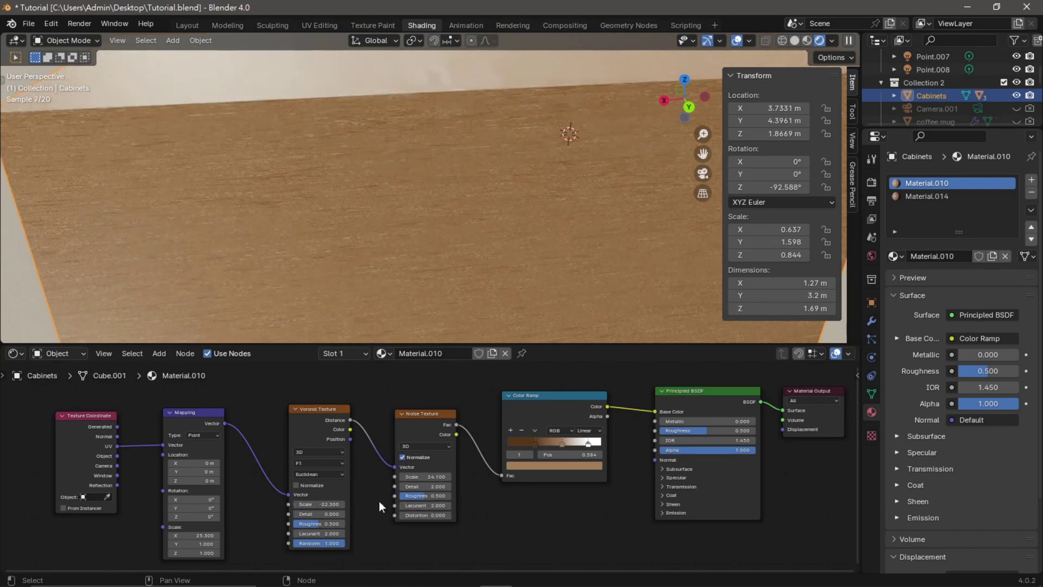
pyautogui.moveTo(413, 477)
pyautogui.mouseDown()
pyautogui.moveTo(434, 477)
pyautogui.moveTo(421, 476)
pyautogui.mouseUp()
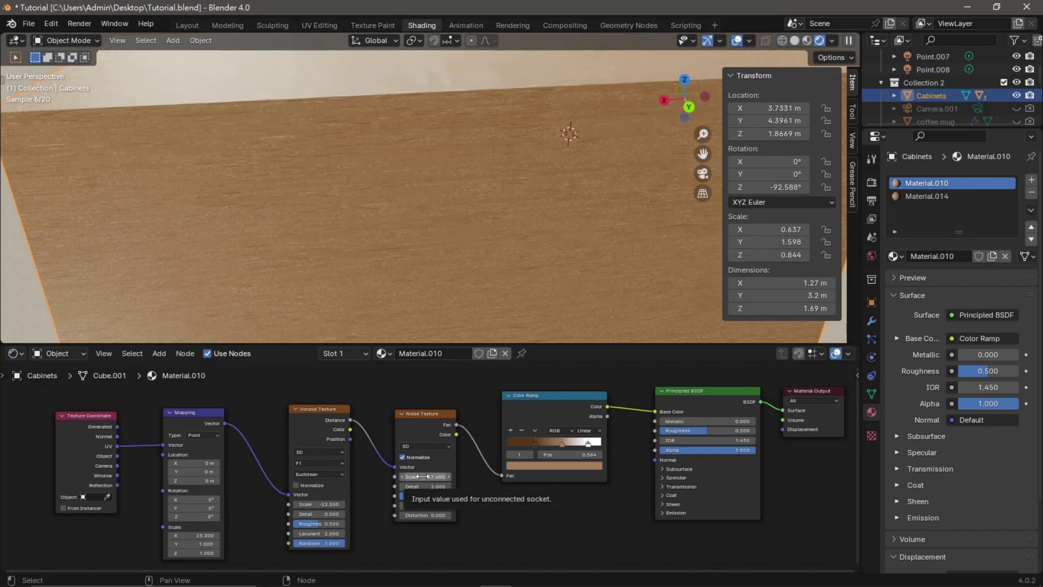
pyautogui.moveTo(193, 535); pyautogui.dragTo(240, 504)
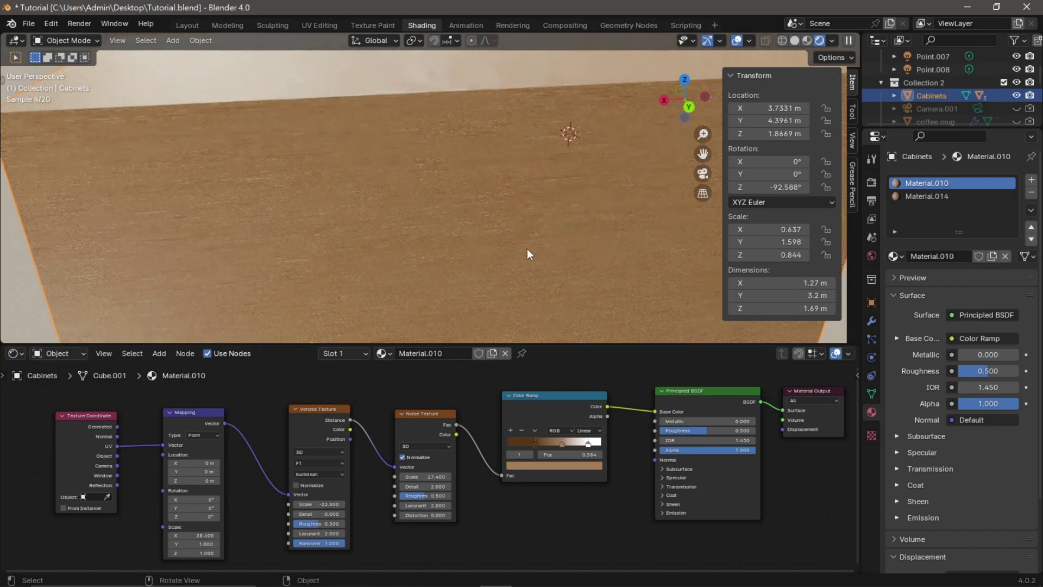
# Inspect the refined wood grain on the cabinet's back and top faces, up close and from a distance
pyautogui.scroll(-4, 523, 253)
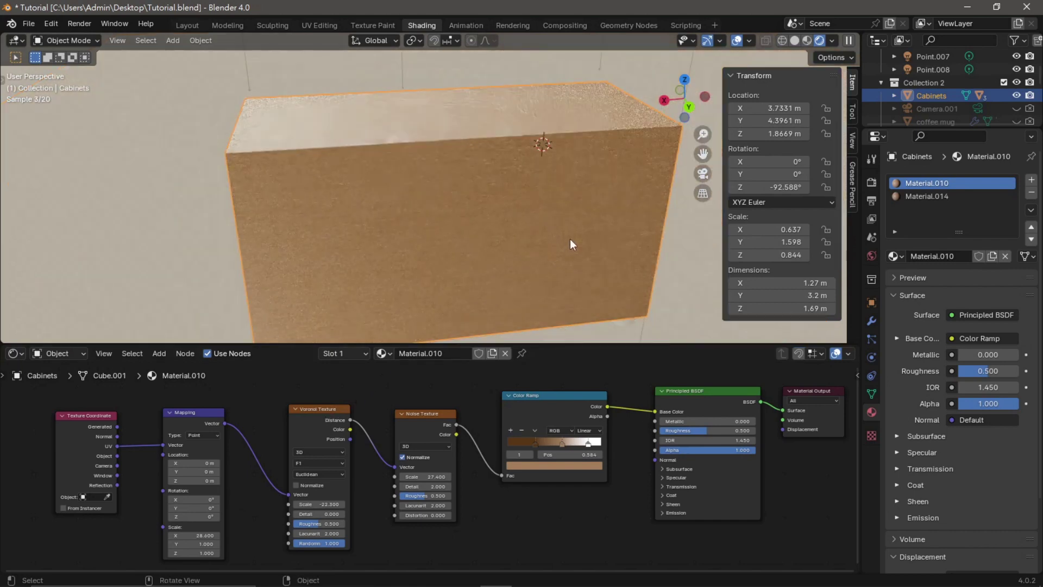
pyautogui.moveTo(683, 103); pyautogui.dragTo(528, 194)
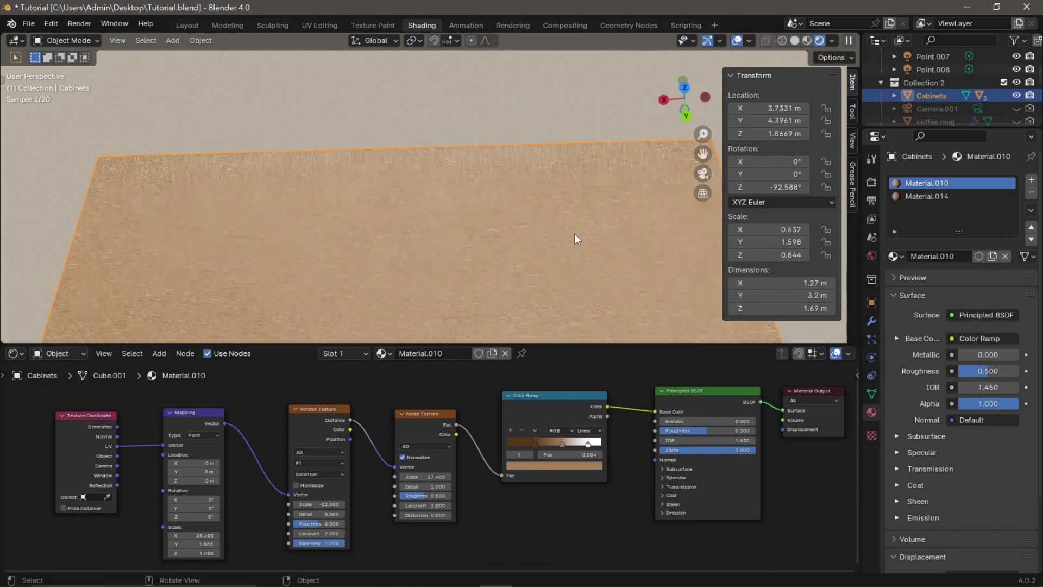
pyautogui.moveTo(688, 160); pyautogui.dragTo(678, 178, button='middle')
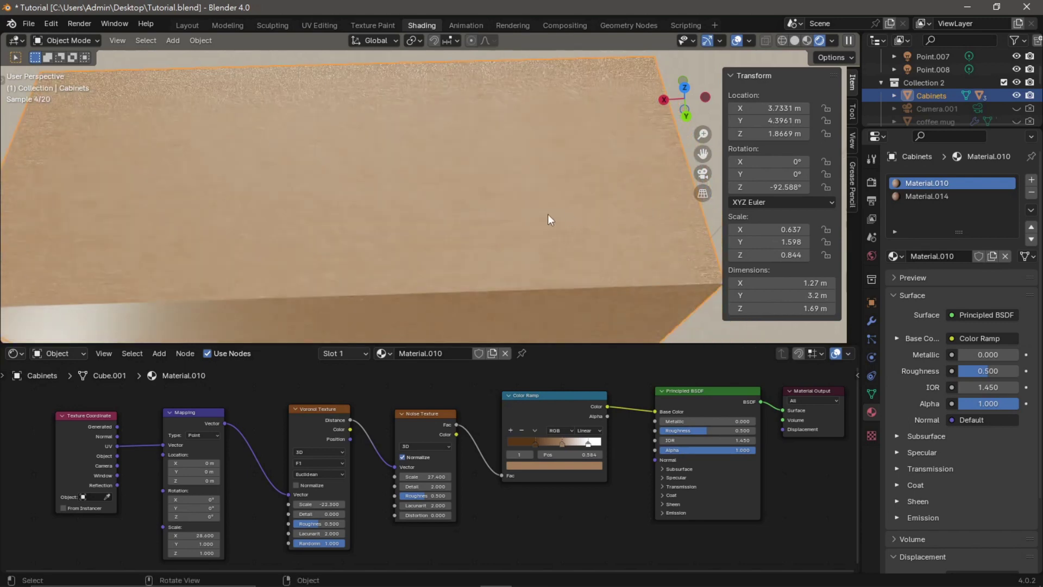
pyautogui.scroll(3, 500, 216)
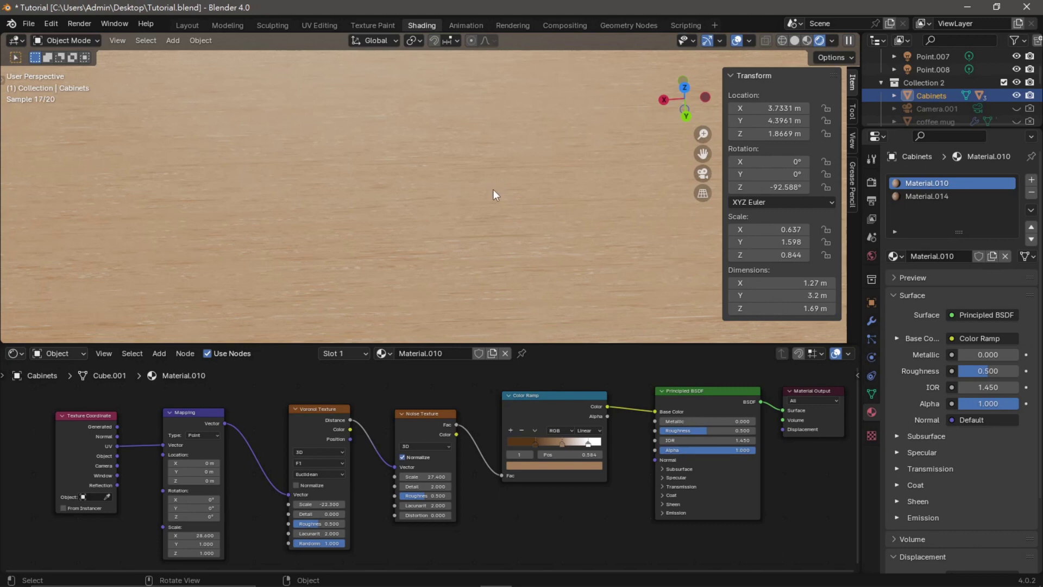
pyautogui.scroll(-2, 493, 189)
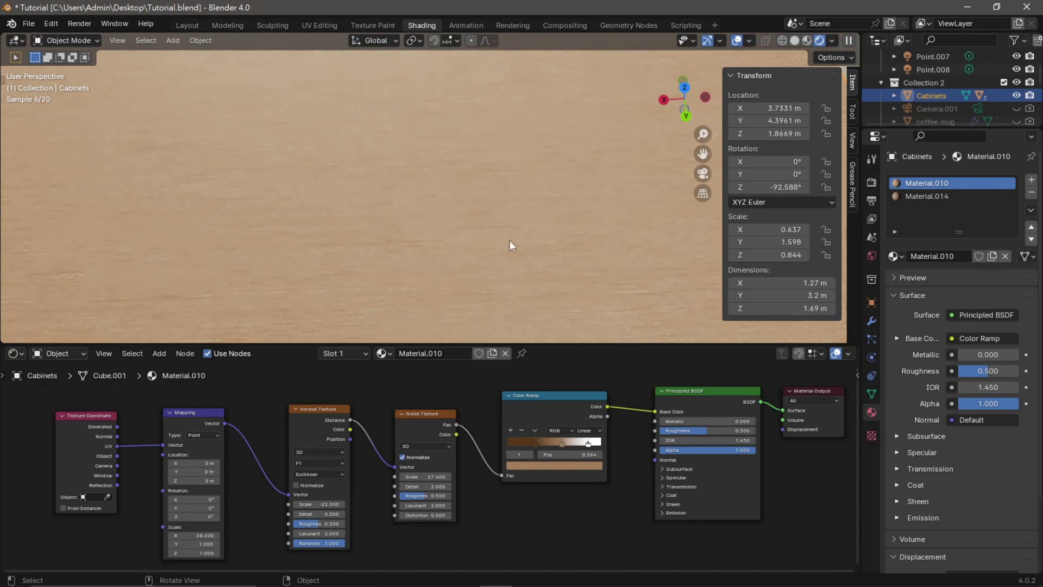
pyautogui.scroll(-6, 524, 244)
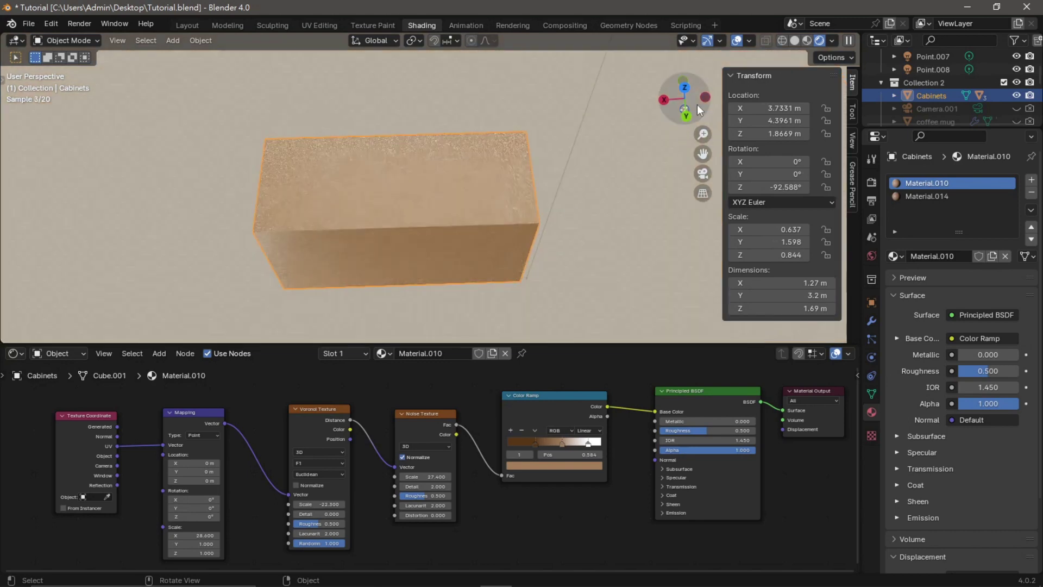
# Create a new material for the knob on the right-hand door
pyautogui.moveTo(697, 104); pyautogui.dragTo(572, 183)
pyautogui.click(508, 251)
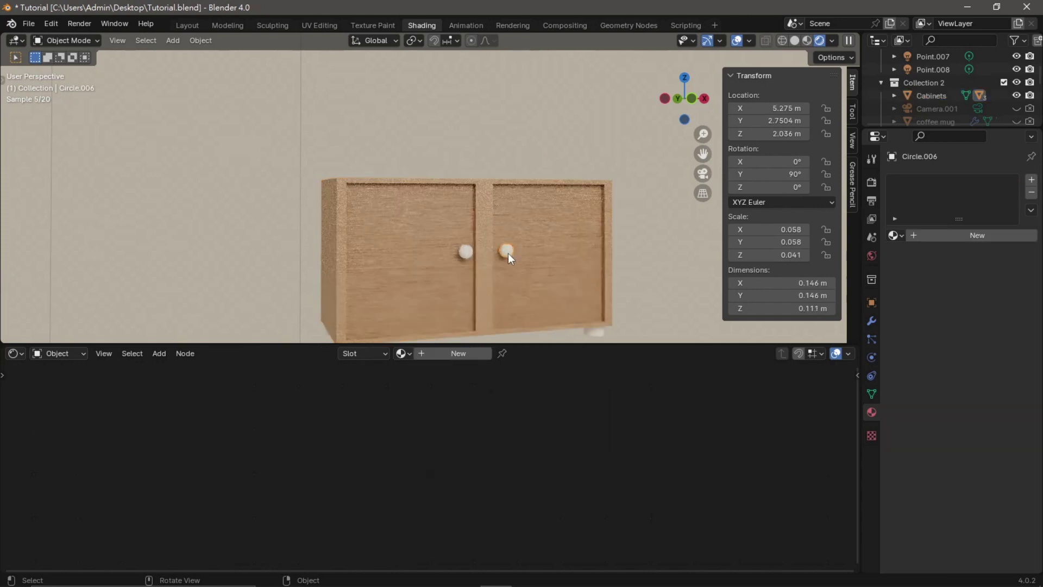
pyautogui.click(423, 352)
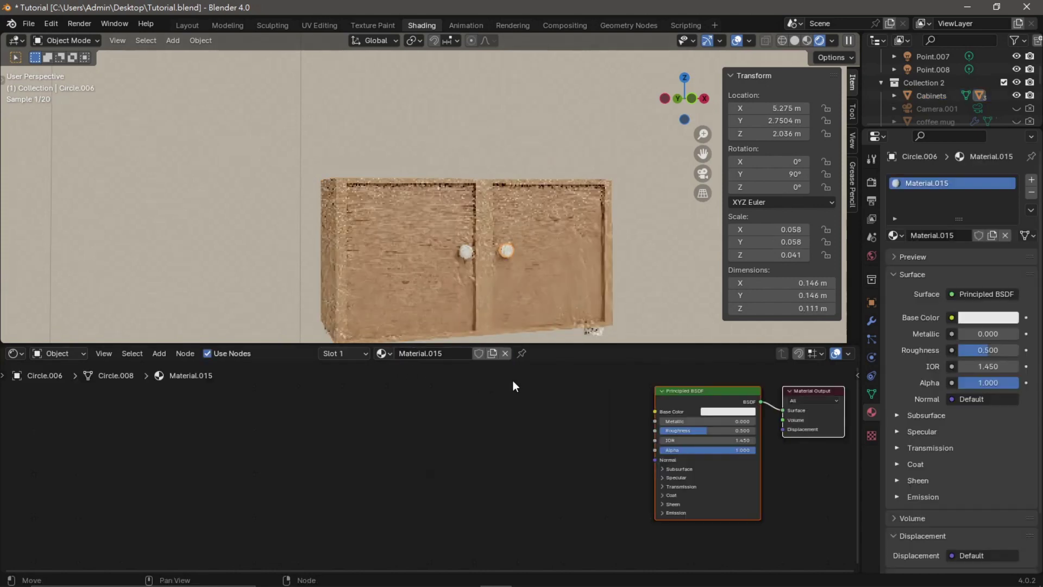
# Make the knob's Base Color dark red, with Metallic at 0.2 and Roughness at 0.359
pyautogui.click(710, 413)
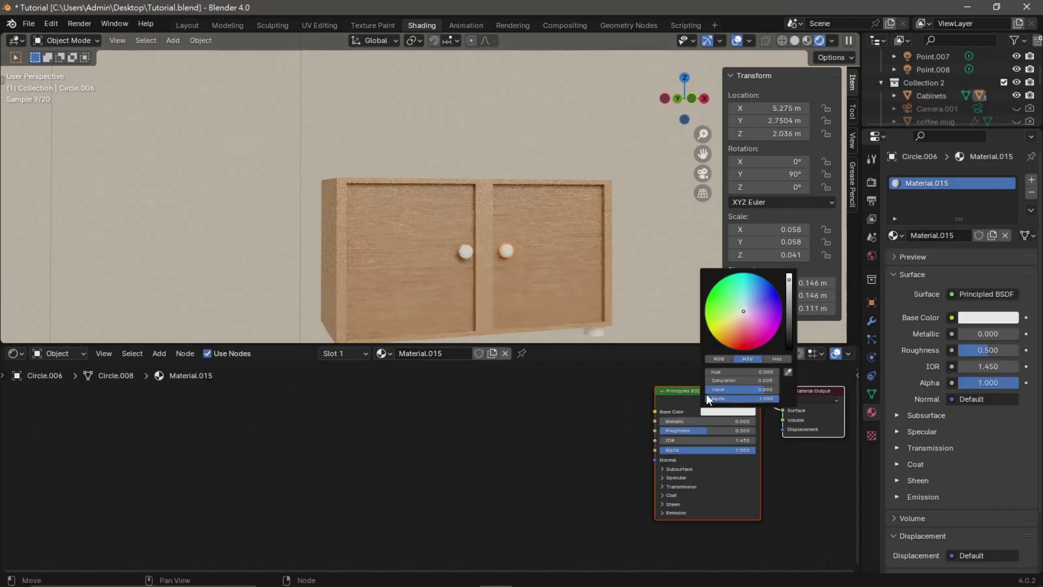
pyautogui.click(741, 324)
pyautogui.moveTo(741, 324); pyautogui.dragTo(732, 328)
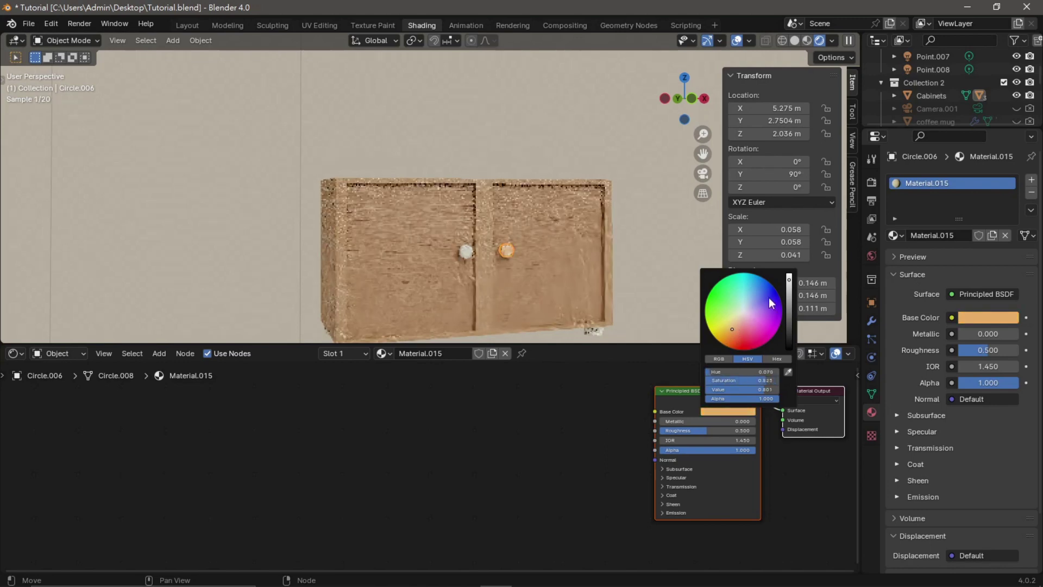
pyautogui.moveTo(789, 279); pyautogui.dragTo(789, 311)
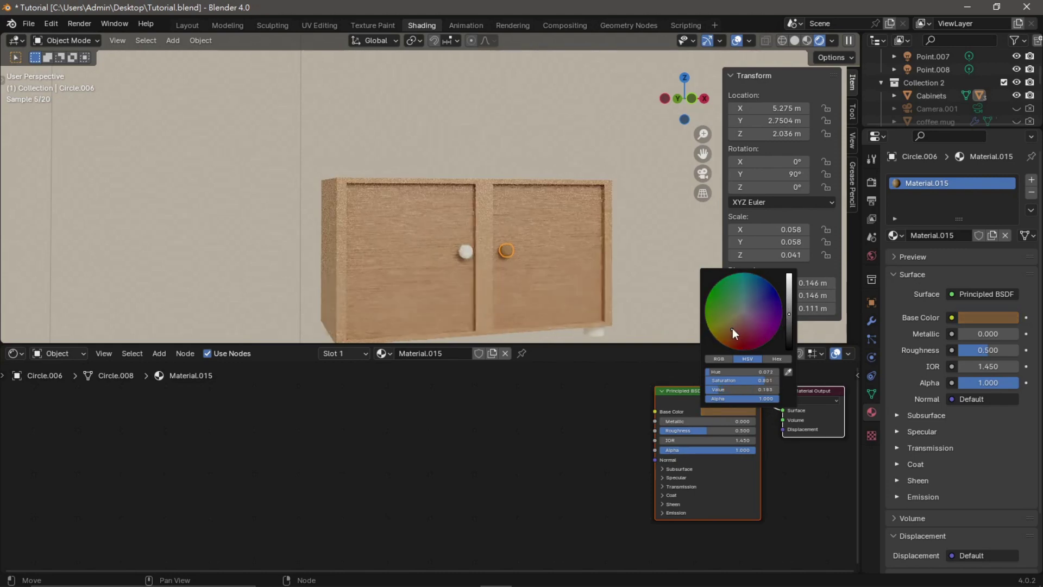
pyautogui.moveTo(733, 329); pyautogui.dragTo(745, 334)
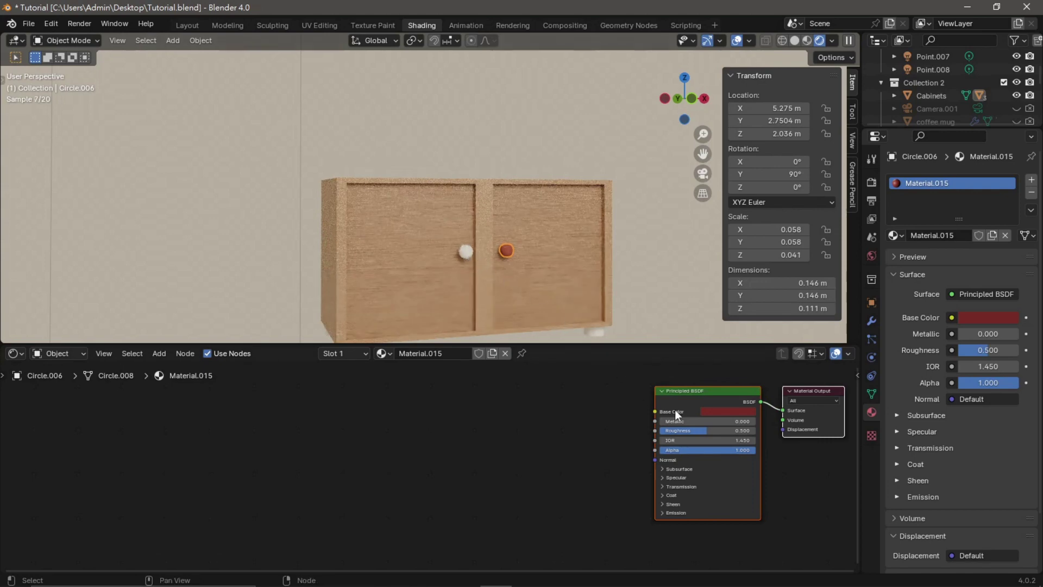
pyautogui.moveTo(704, 427)
pyautogui.mouseDown()
pyautogui.moveTo(696, 435)
pyautogui.moveTo(708, 422)
pyautogui.mouseUp()
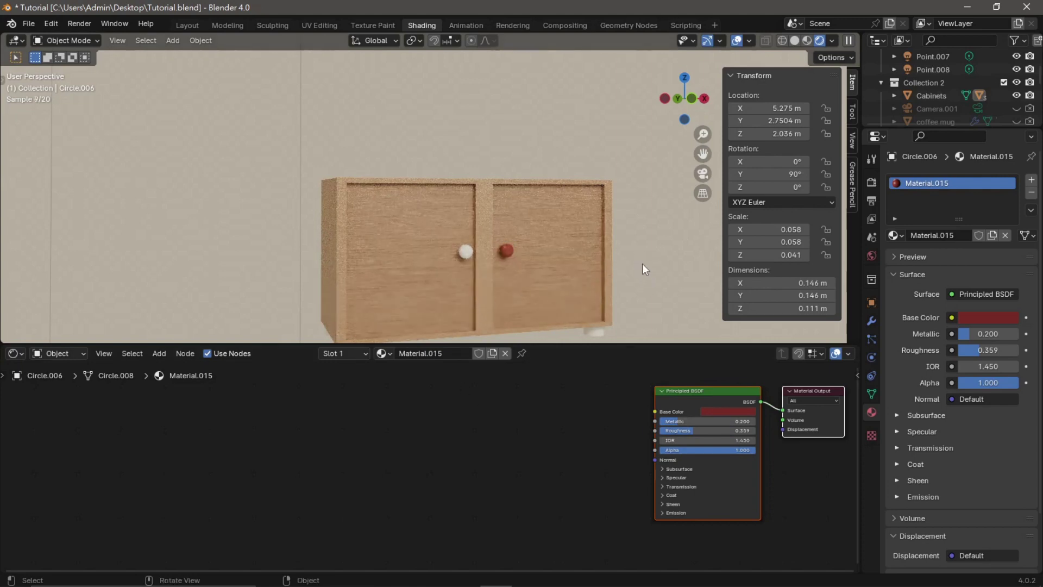
# Link the dark red material from the right-hand door's knob to the white knob on the left-hand door
pyautogui.click(466, 254)
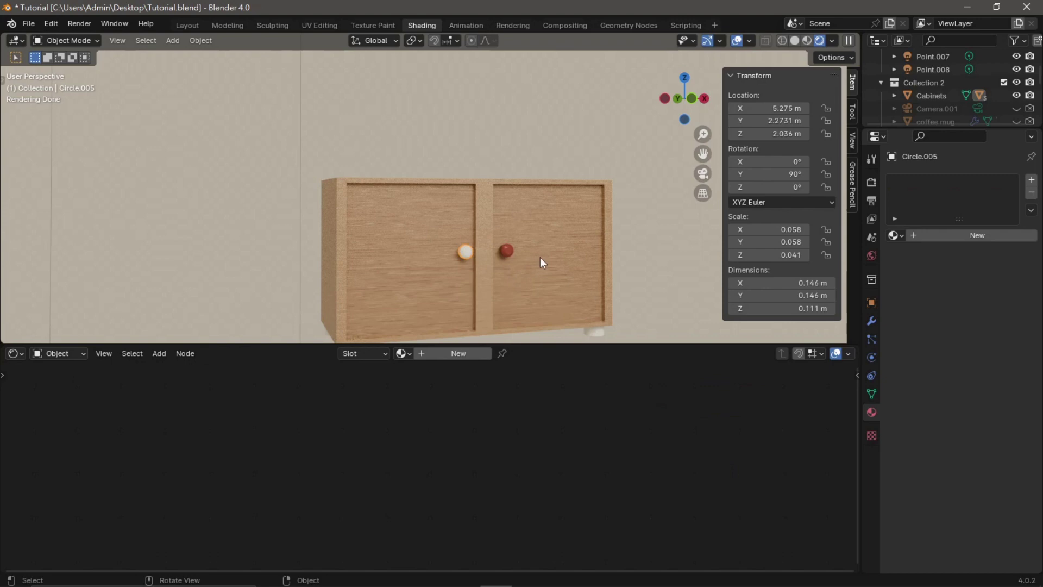
pyautogui.click(509, 251)
pyautogui.hotkey('ctrl', 'l')
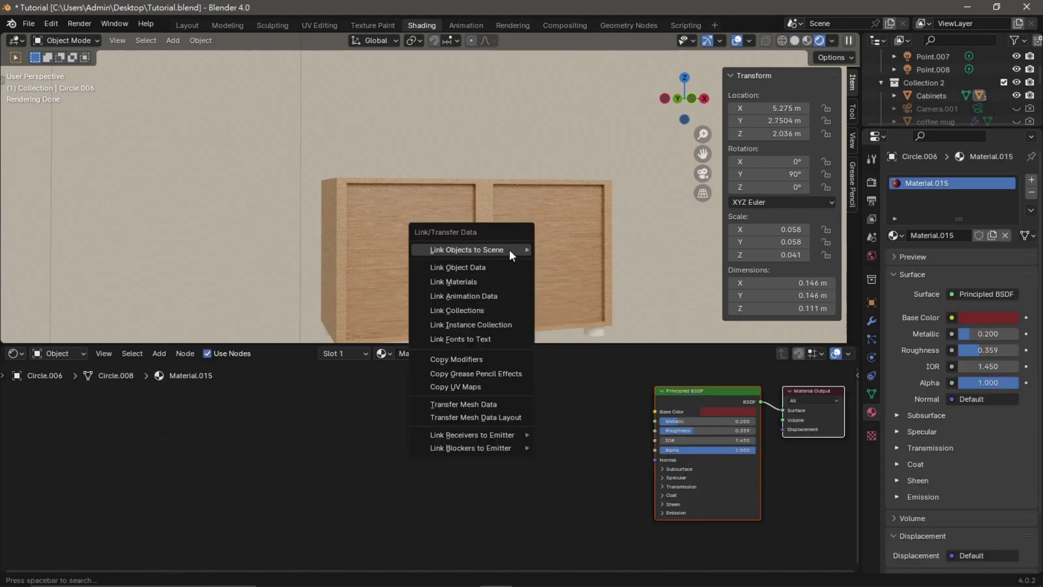
pyautogui.click(461, 281)
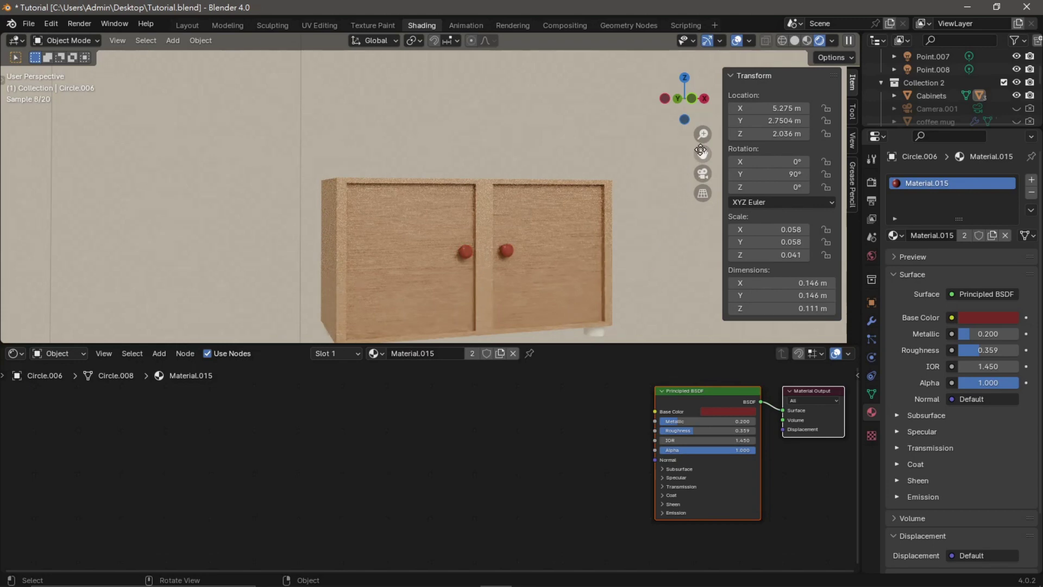
# Change the knobs' shared material Base Color to a less saturated reddish brown
pyautogui.moveTo(700, 151); pyautogui.dragTo(701, 74)
pyautogui.click(507, 172)
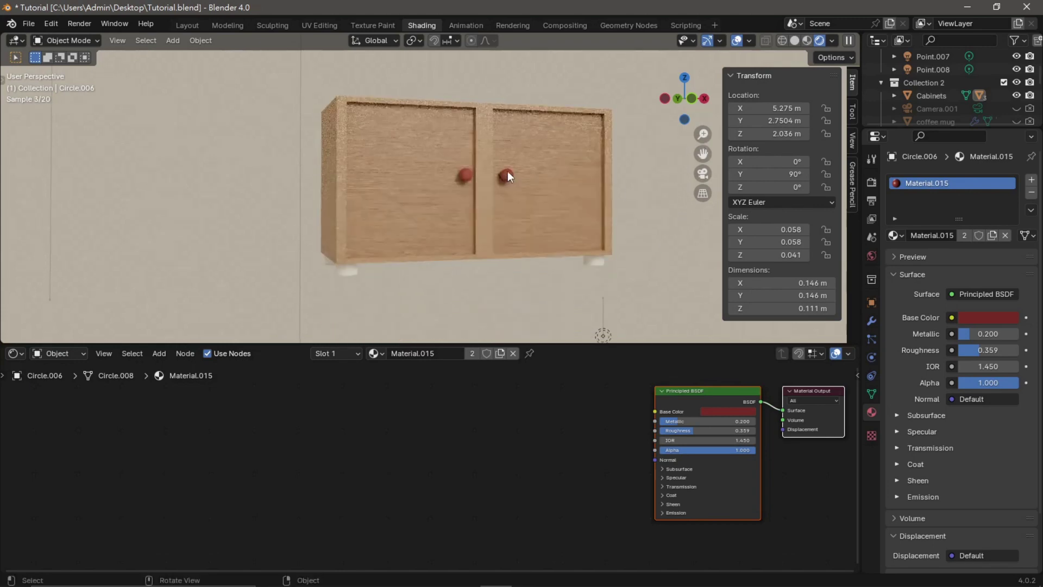
pyautogui.click(715, 410)
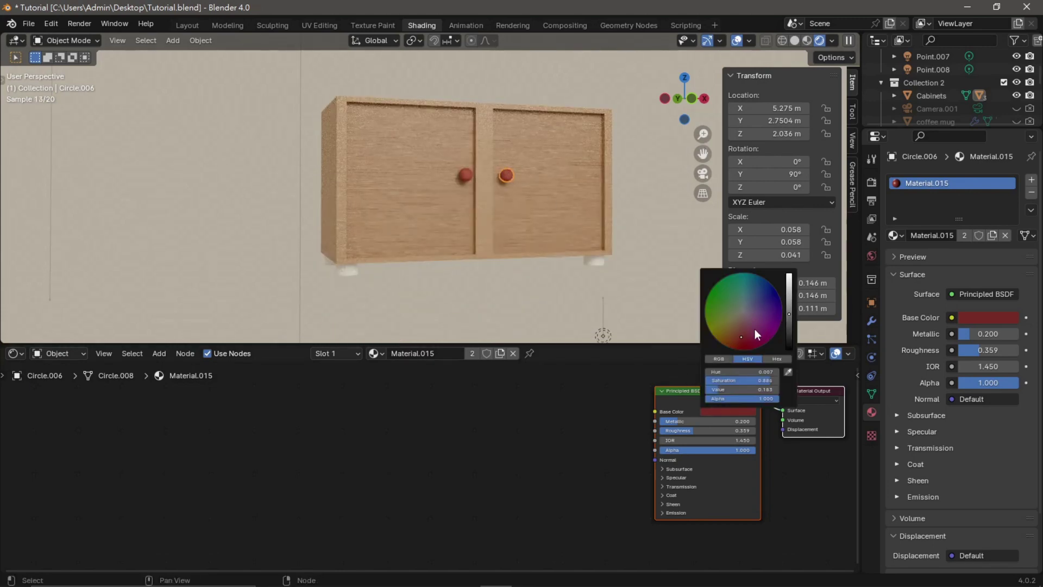
pyautogui.moveTo(741, 332); pyautogui.dragTo(738, 325)
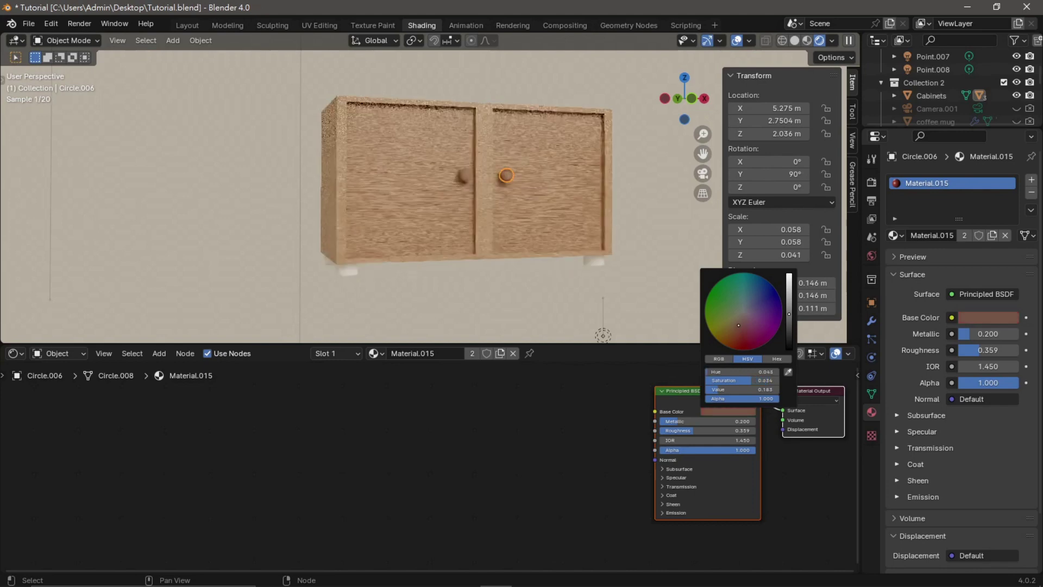
pyautogui.click(585, 289)
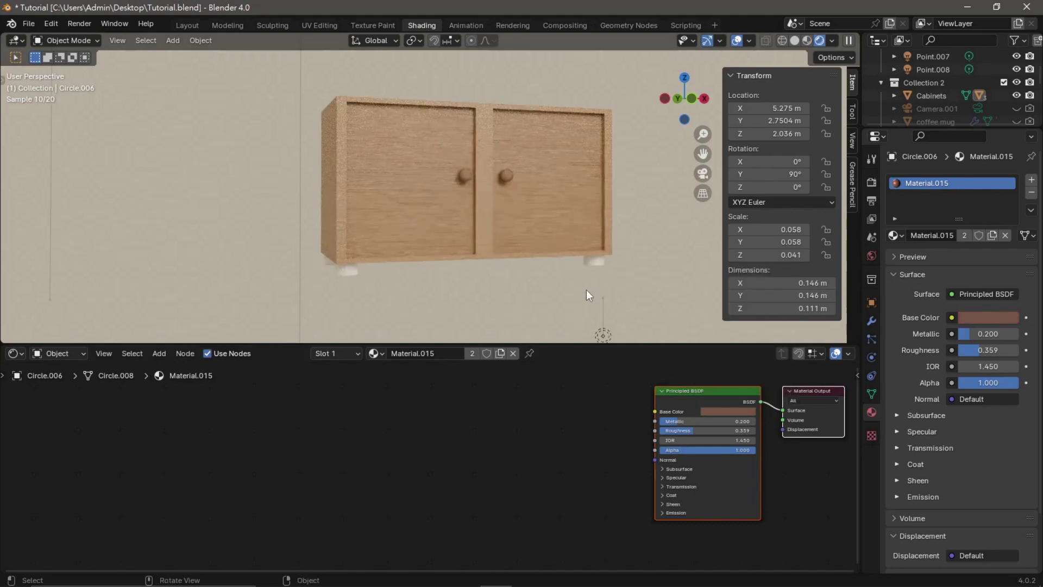
# Link the knobs' brown material to the cabinet's feet, using the right-hand door's knob as the source
pyautogui.click(596, 263)
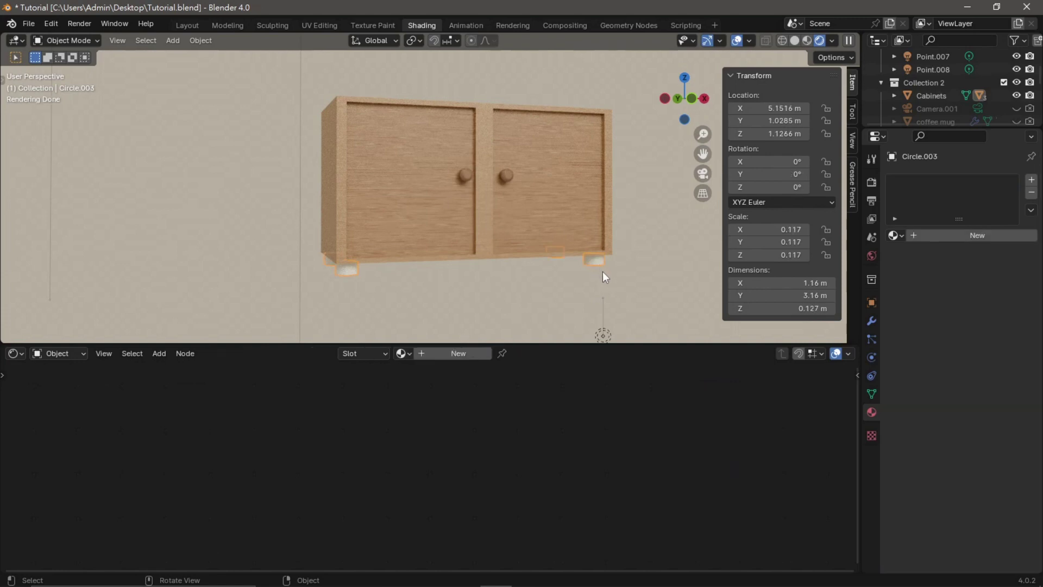
pyautogui.keyDown('shift'); pyautogui.click(508, 174); pyautogui.keyUp('shift')
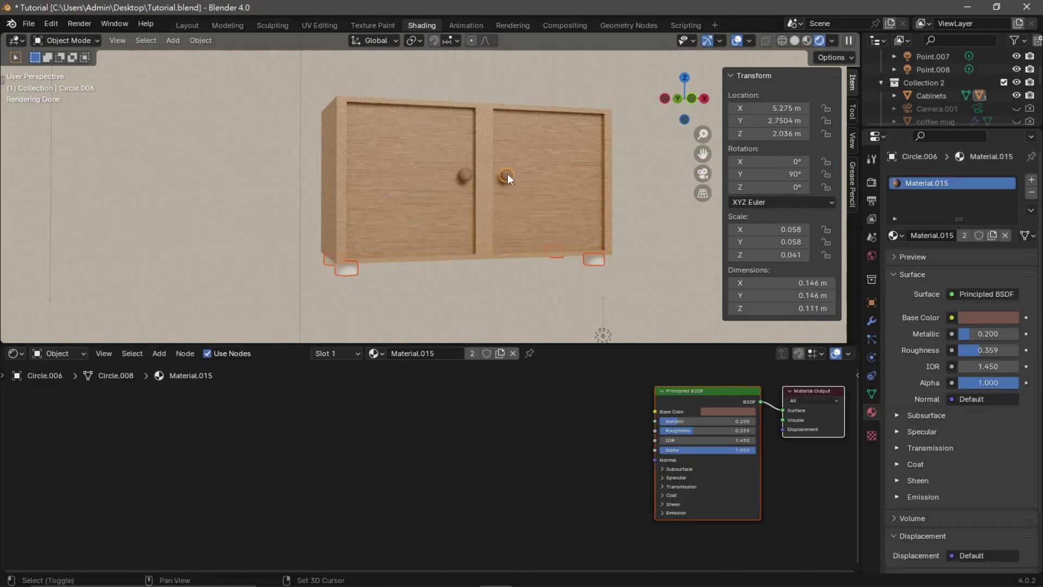
pyautogui.hotkey('ctrl', 'l')
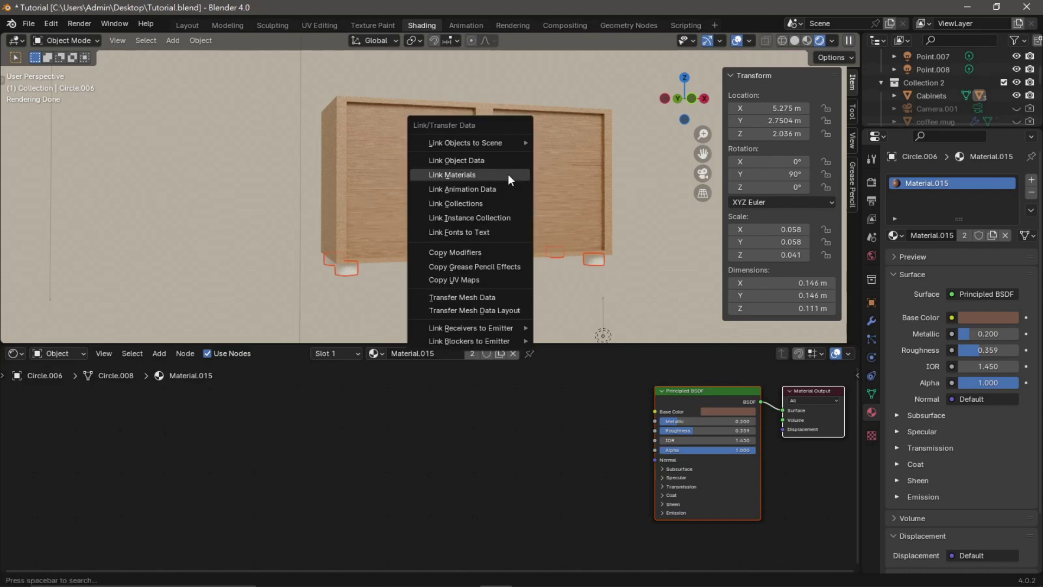
pyautogui.click(507, 175)
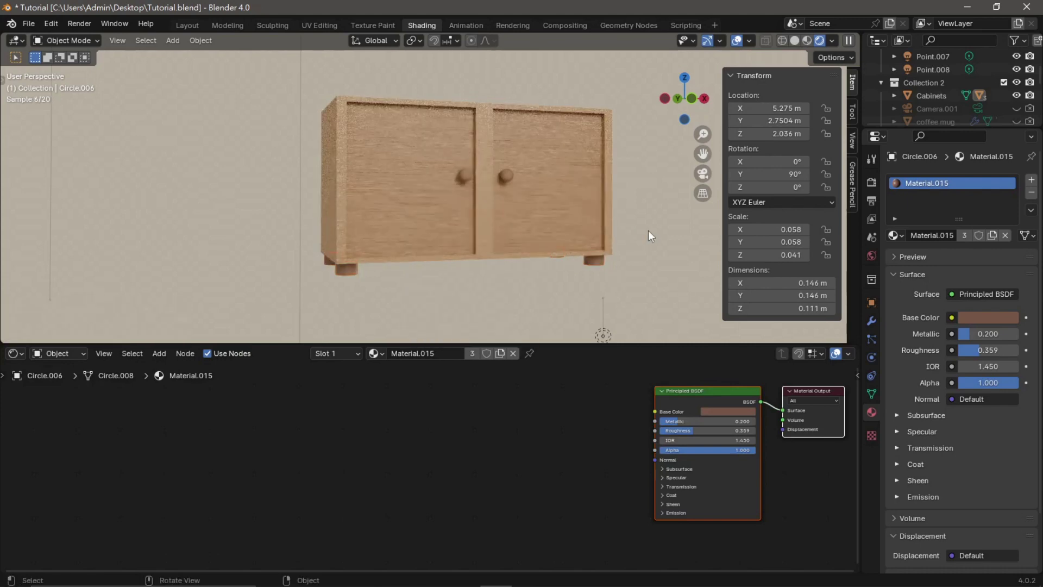